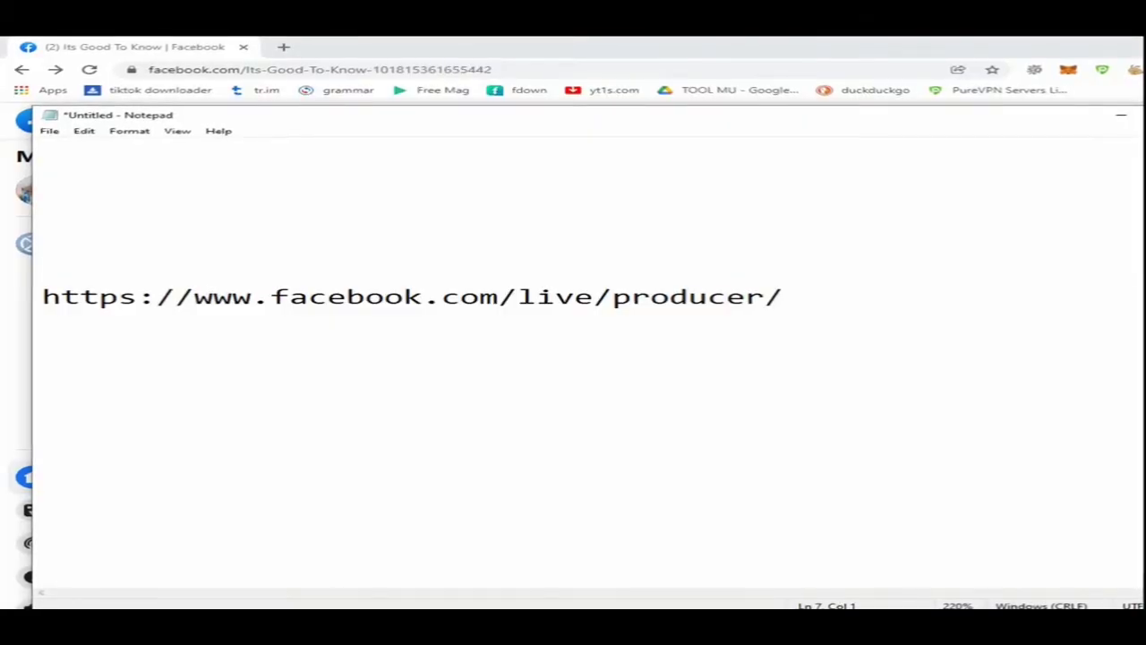
{"action": "left_click_drag", "start_coordinate": [784, 297], "coordinate": [41, 296]}
{"action": "right_click", "coordinate": [214, 314]}
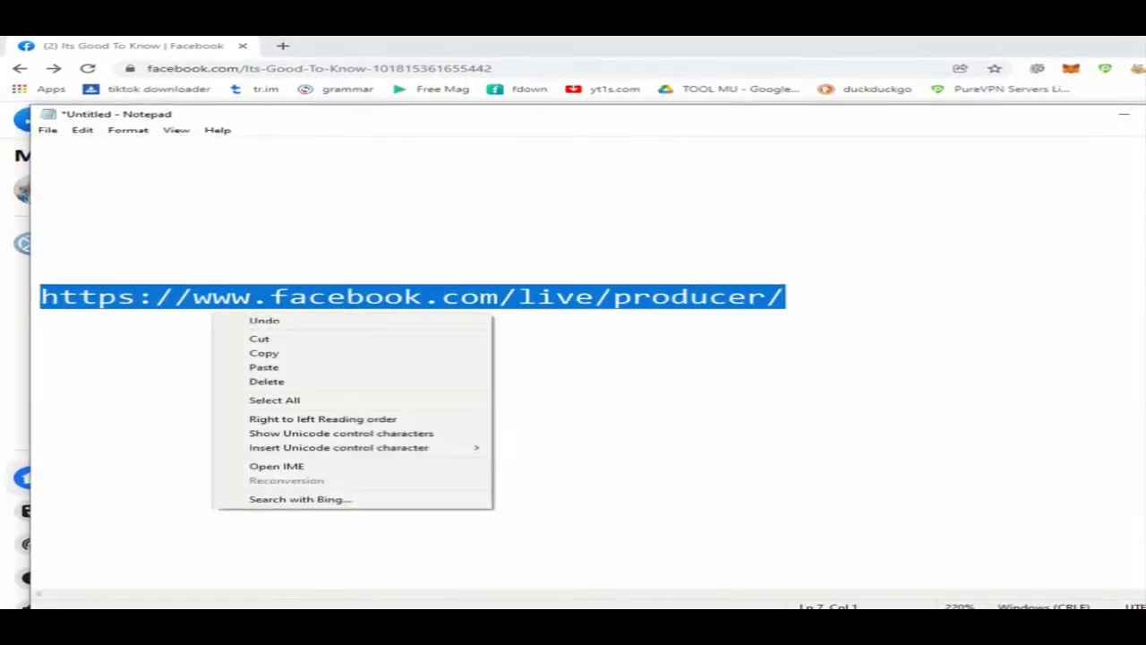
{"action": "left_click", "coordinate": [264, 353]}
{"action": "left_click", "coordinate": [1124, 115]}
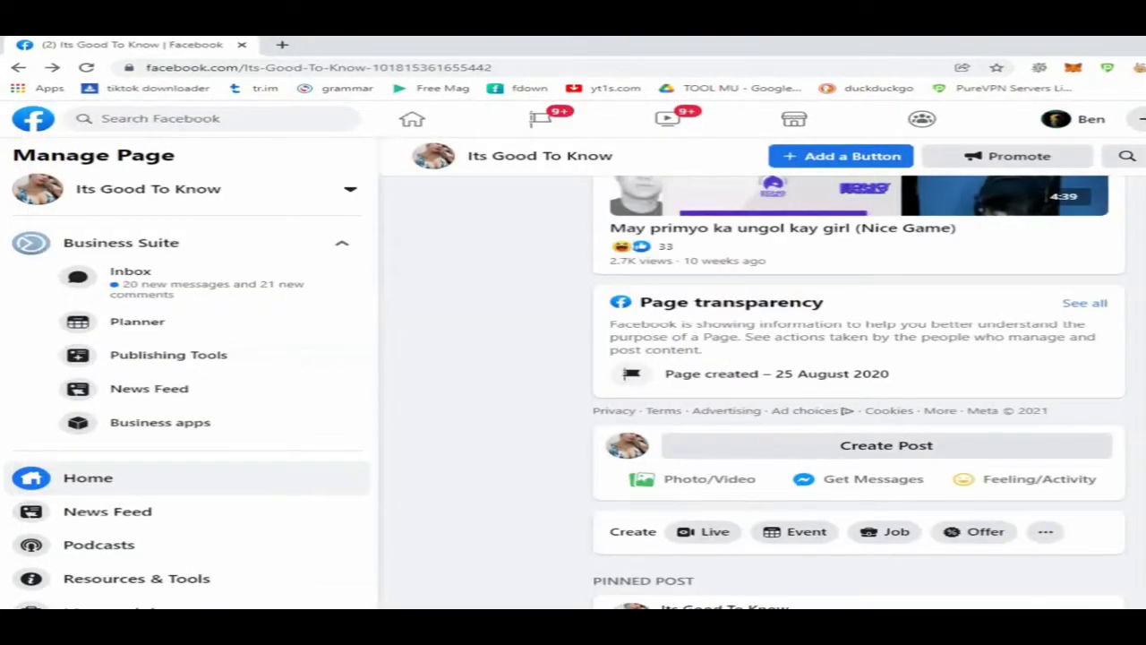
{"action": "key", "text": "ctrl+t"}
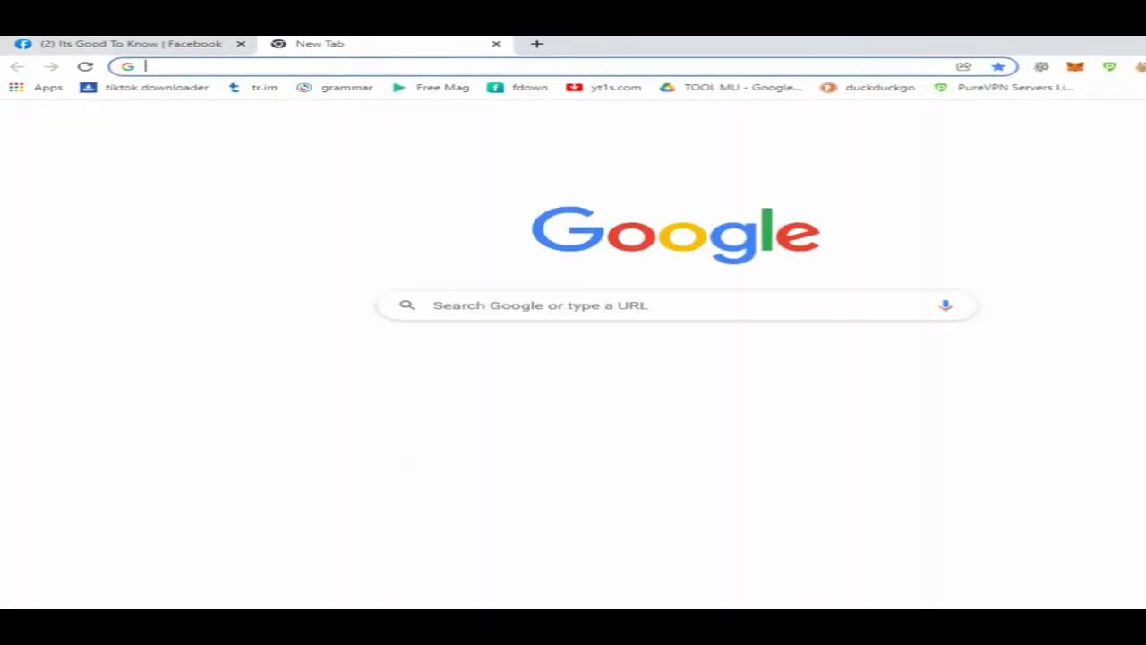
{"action": "right_click", "coordinate": [512, 67]}
{"action": "left_click", "coordinate": [563, 158]}
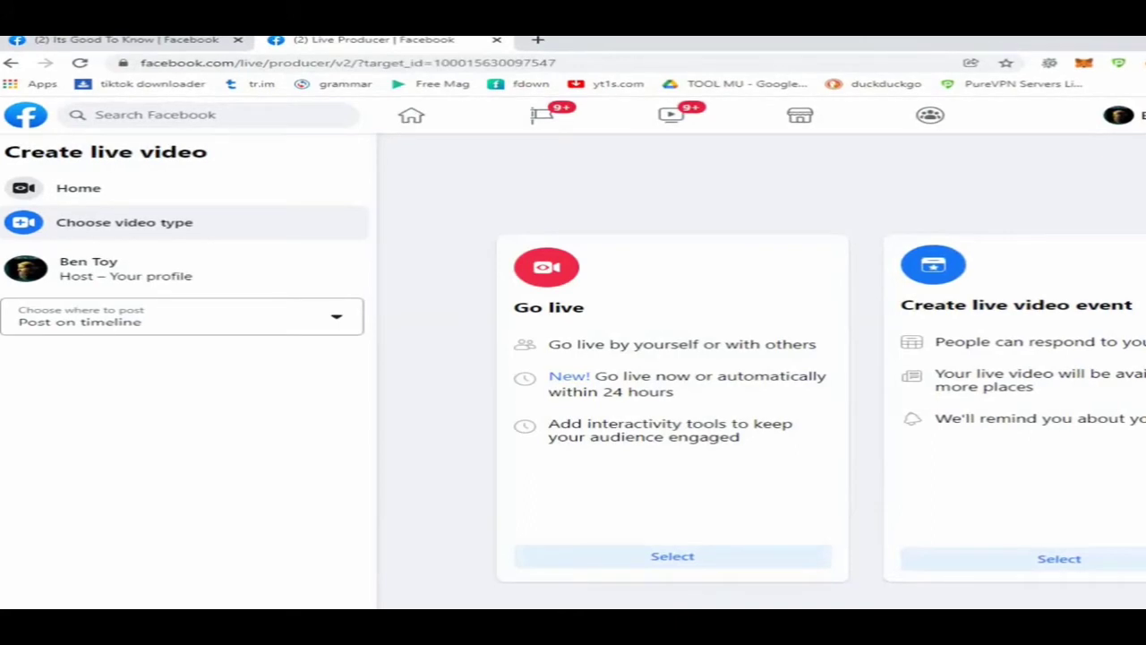
Set the live video's posting destination to the managed Page "Its Good To Know".
{"action": "left_click", "coordinate": [183, 317]}
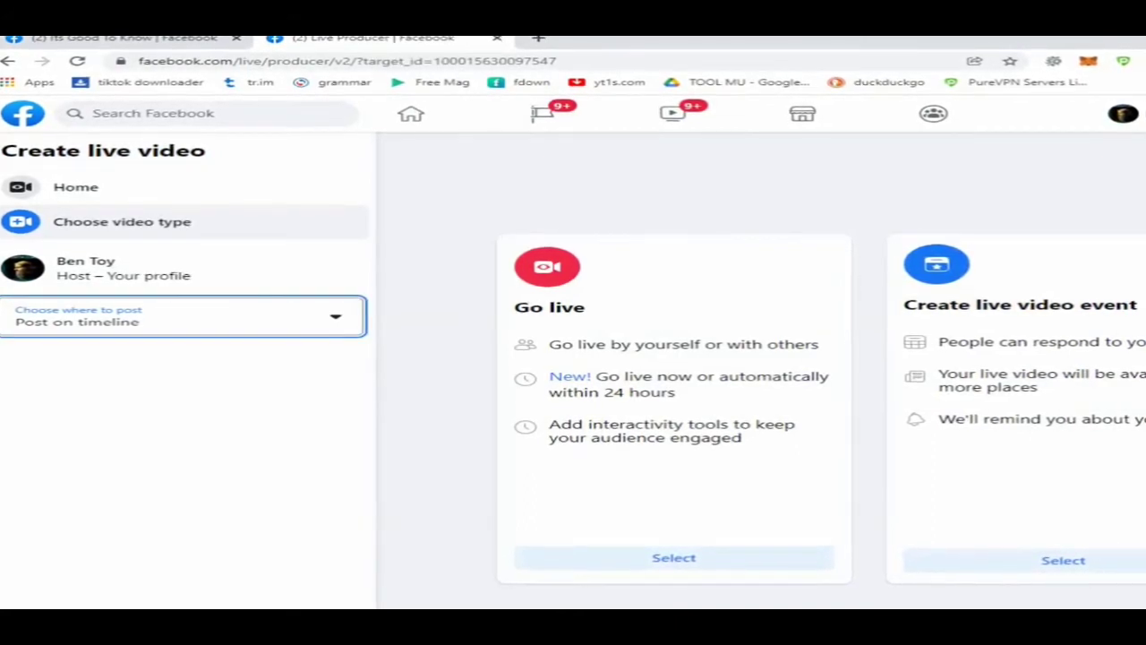
{"action": "left_click", "coordinate": [183, 317]}
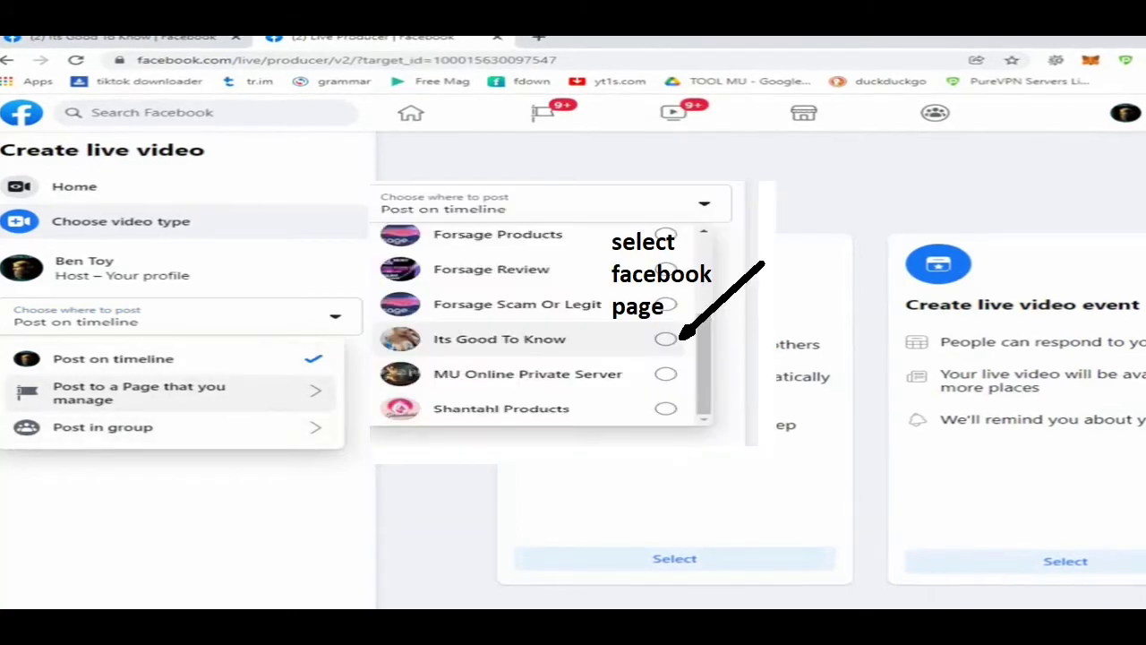
{"action": "left_click", "coordinate": [182, 393]}
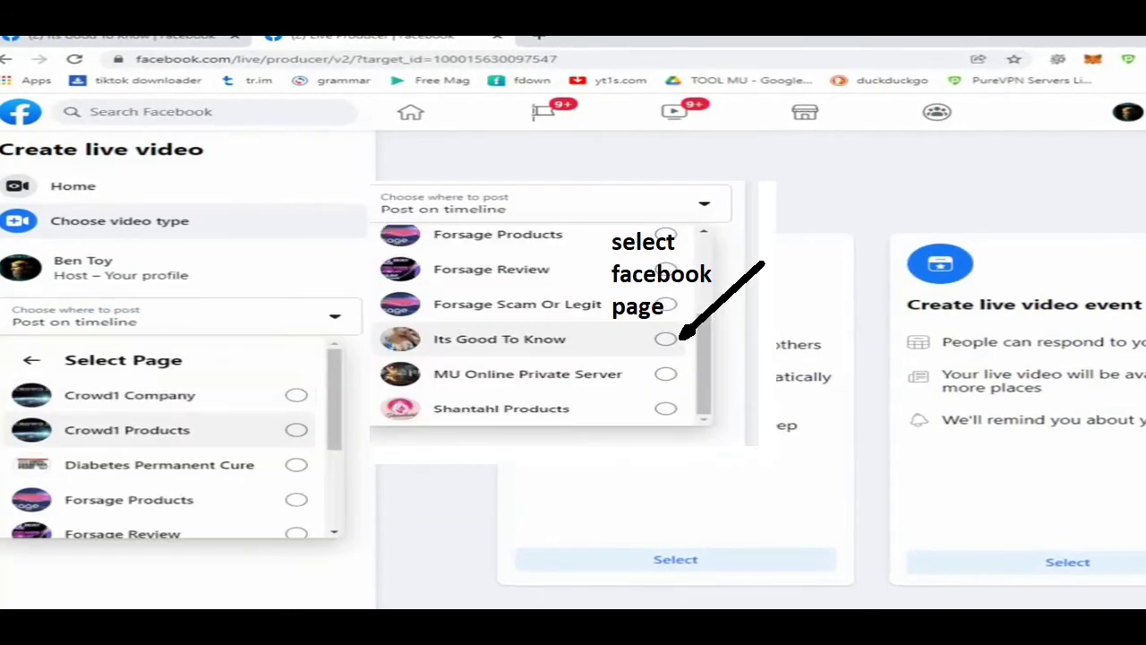
{"action": "scroll", "coordinate": [170, 430], "scroll_direction": "down", "scroll_amount": 5}
{"action": "left_click", "coordinate": [130, 452]}
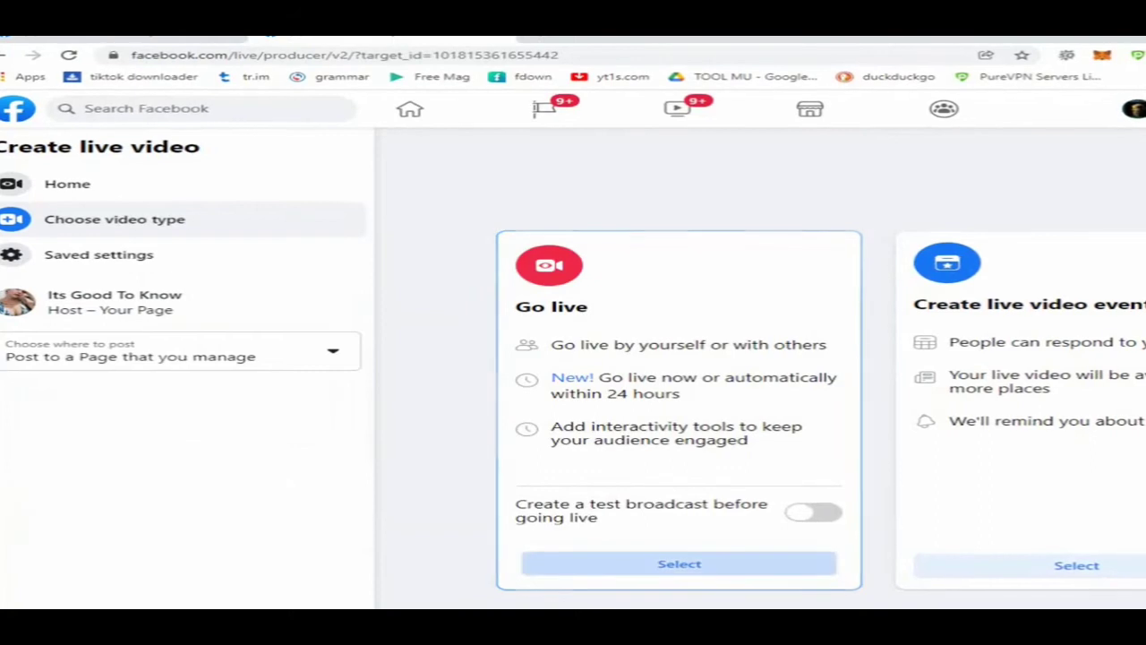
Select the Go live video type, choose "I want to engage with my viewers" as the purpose, and advance through the introductory tips.
{"action": "left_click", "coordinate": [678, 562]}
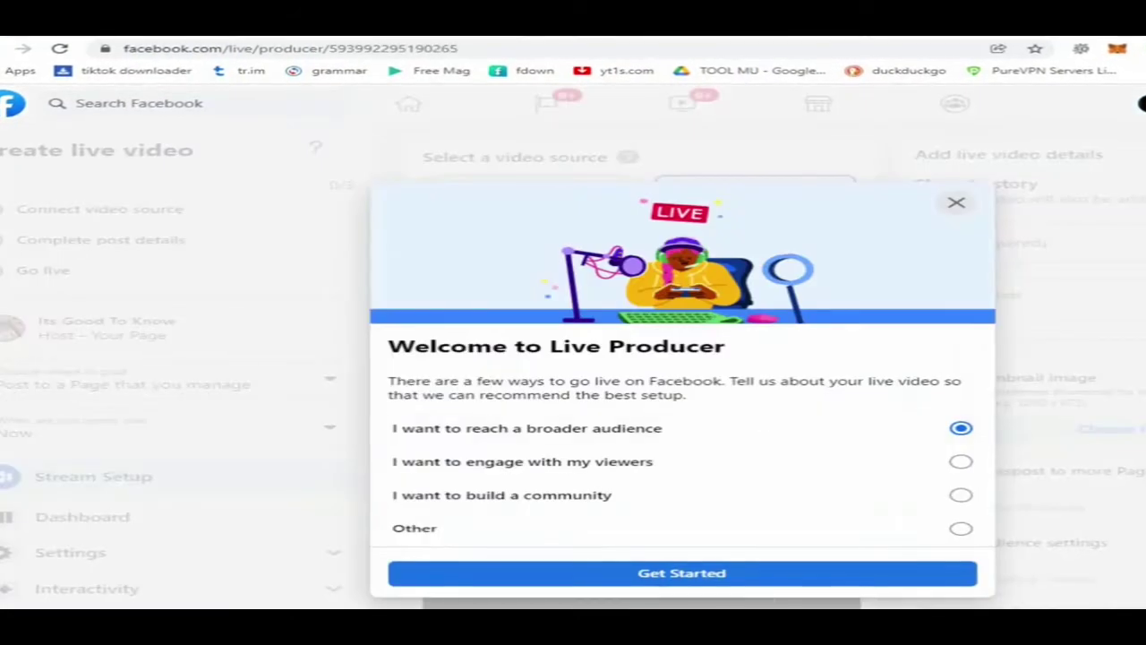
{"action": "left_click", "coordinate": [961, 462]}
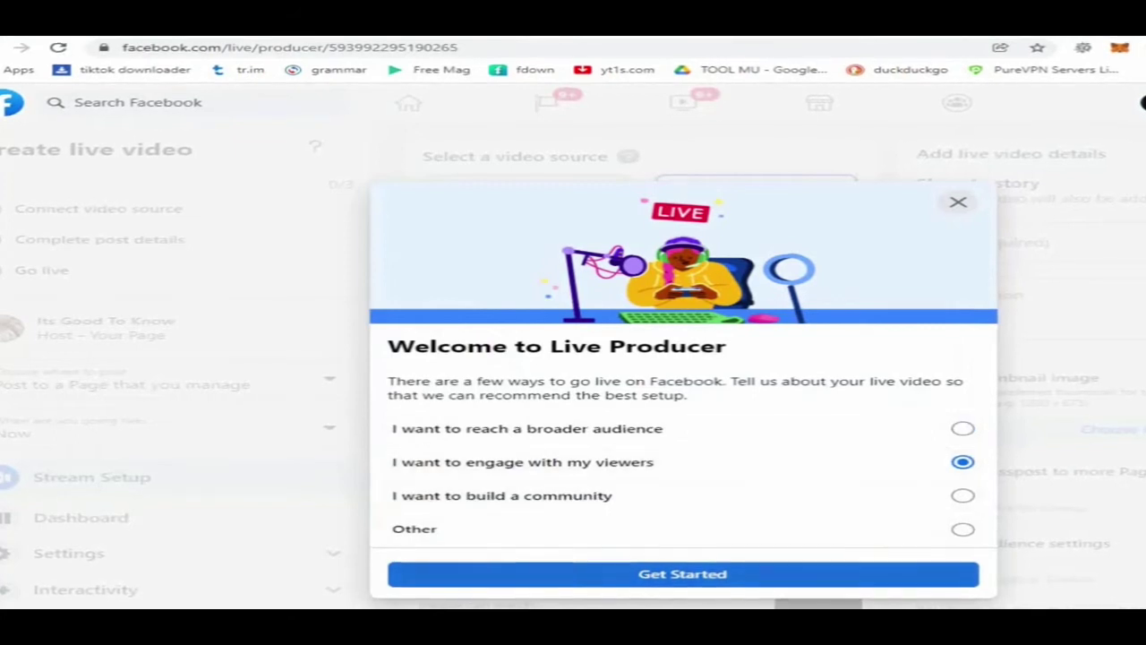
{"action": "left_click", "coordinate": [682, 573]}
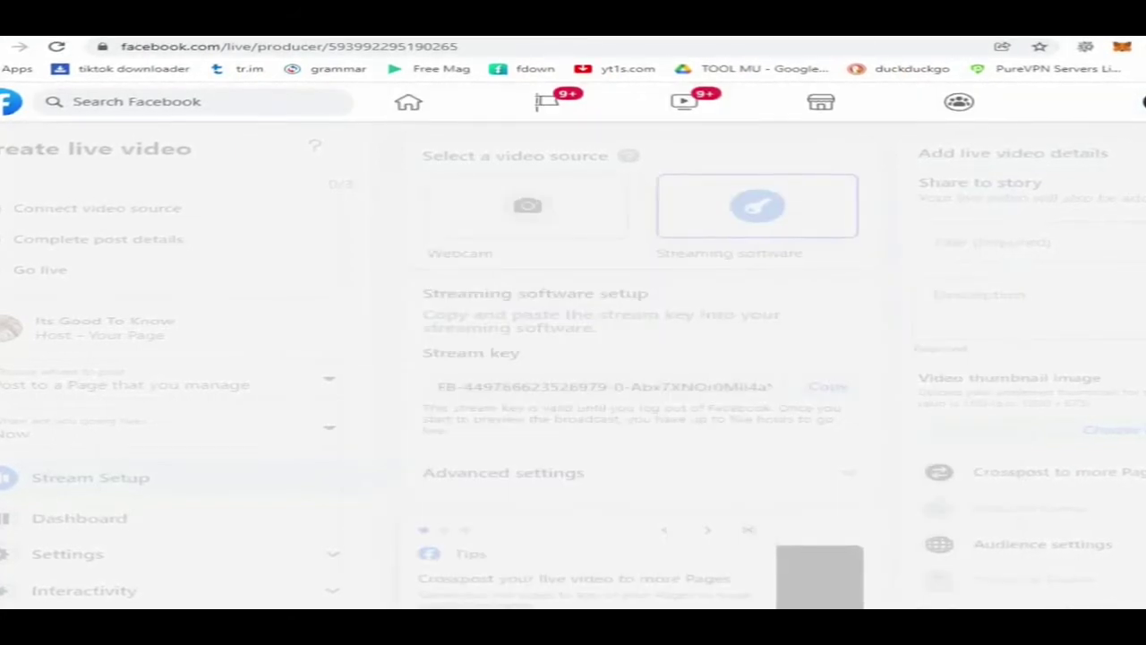
{"action": "left_click", "coordinate": [774, 379]}
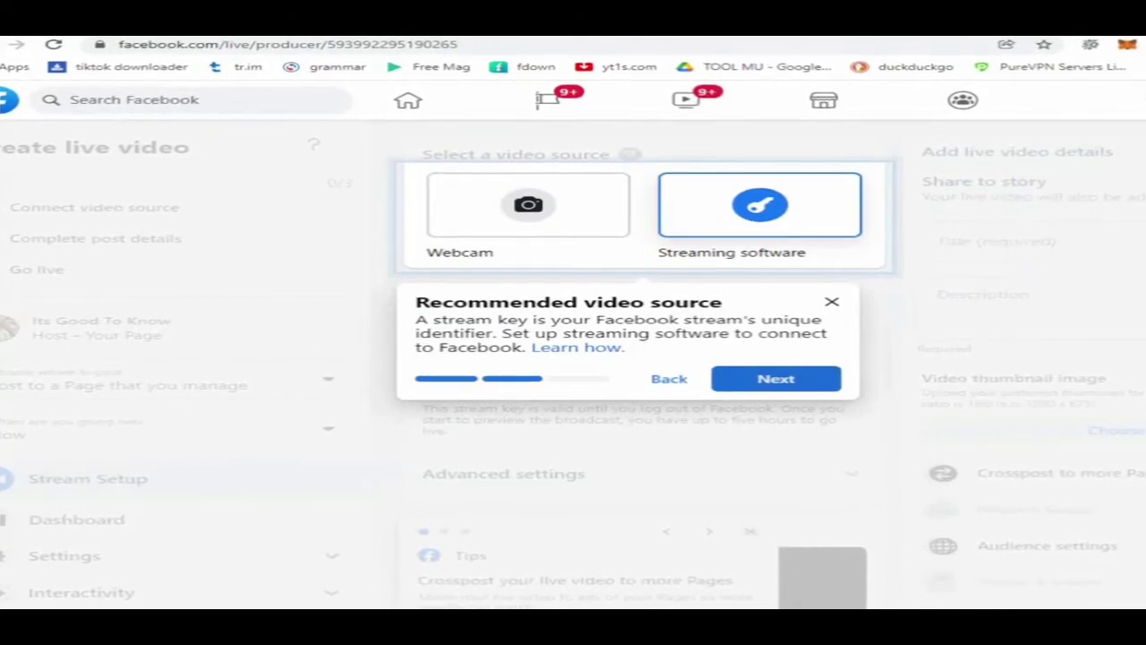
{"action": "left_click", "coordinate": [776, 378]}
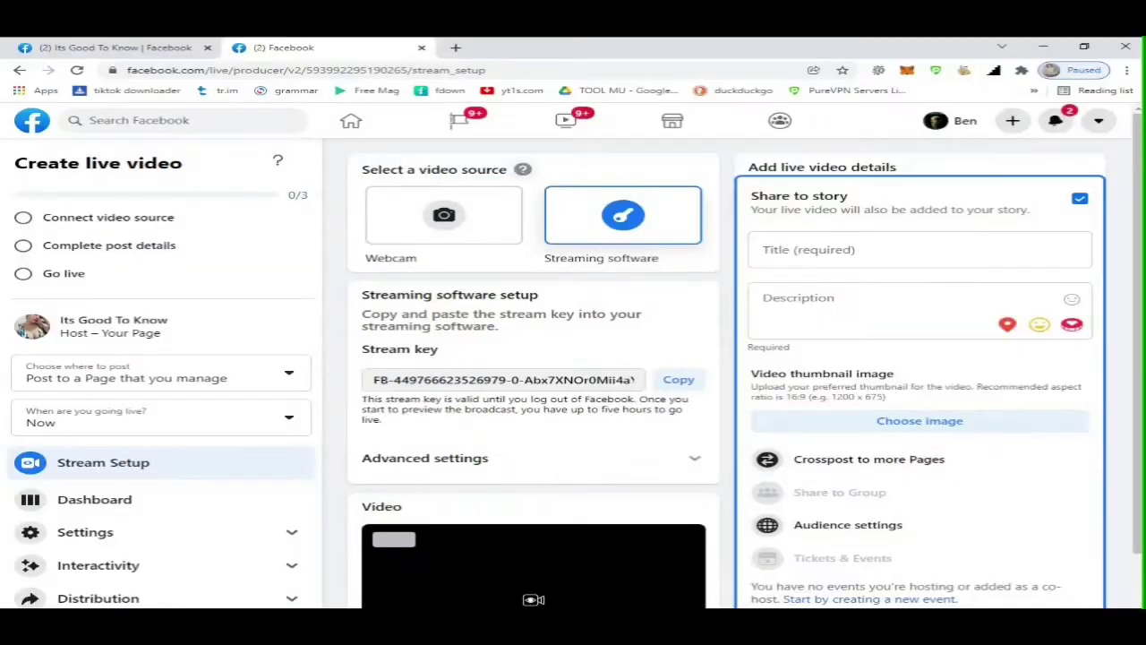
Title the live video "Watch Free Movie Online 2021 Action Movie" and describe it as "Enjoy watching Free Movie Online".
{"action": "left_click", "coordinate": [920, 250]}
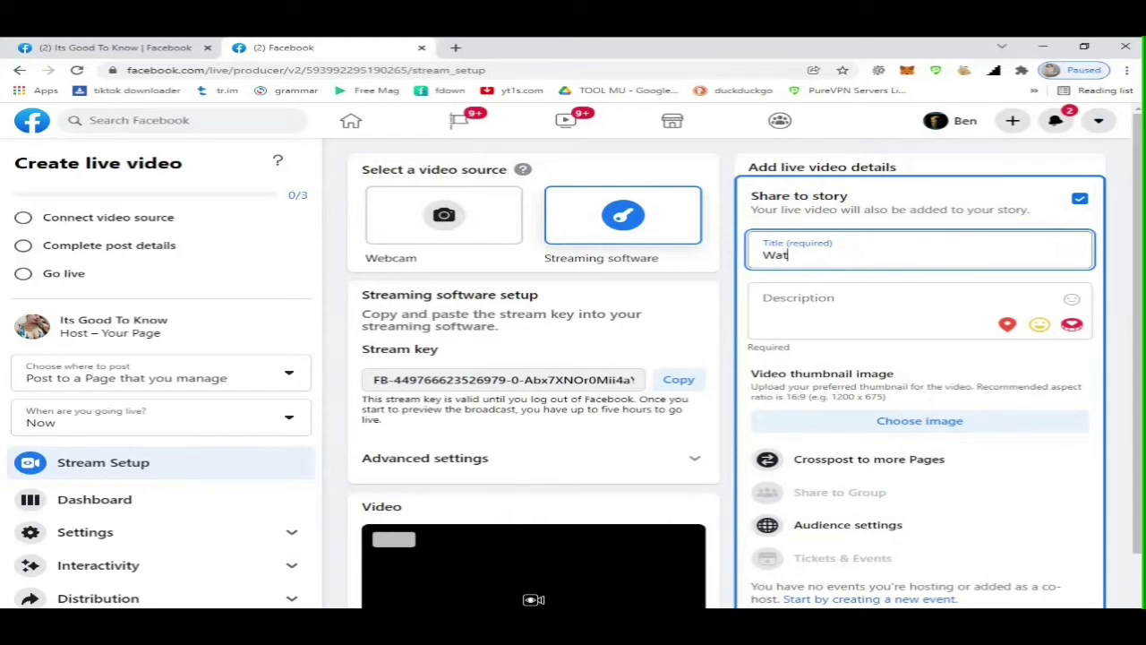
{"action": "type", "text": "Watch Free Movie Online 2021 Action Movie"}
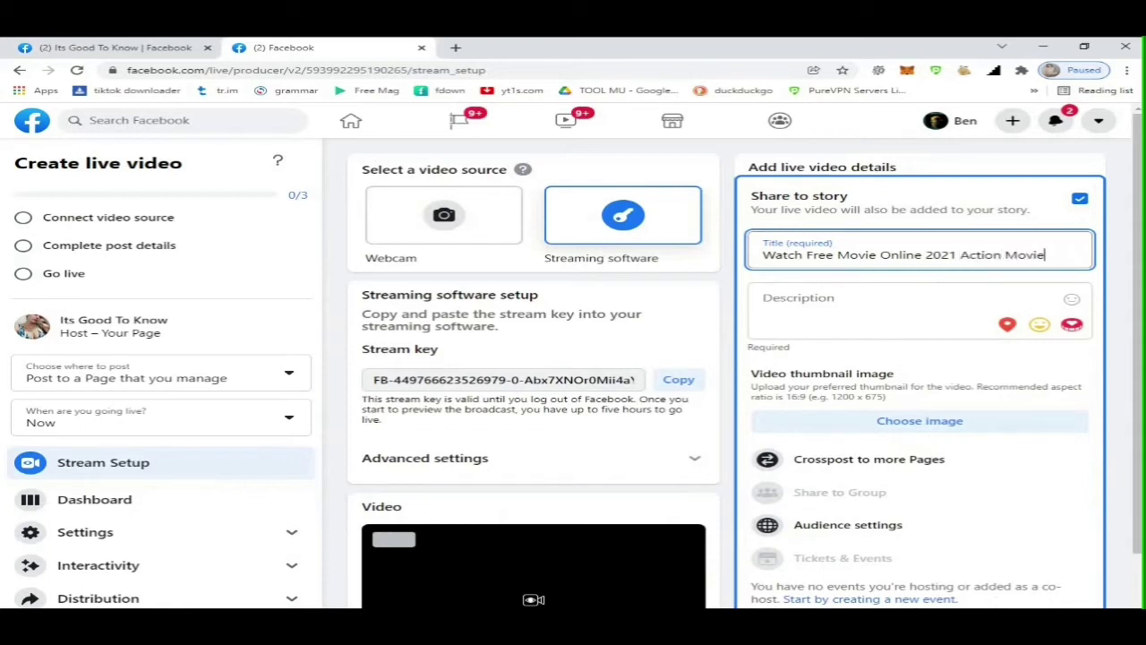
{"action": "key", "text": "Tab"}
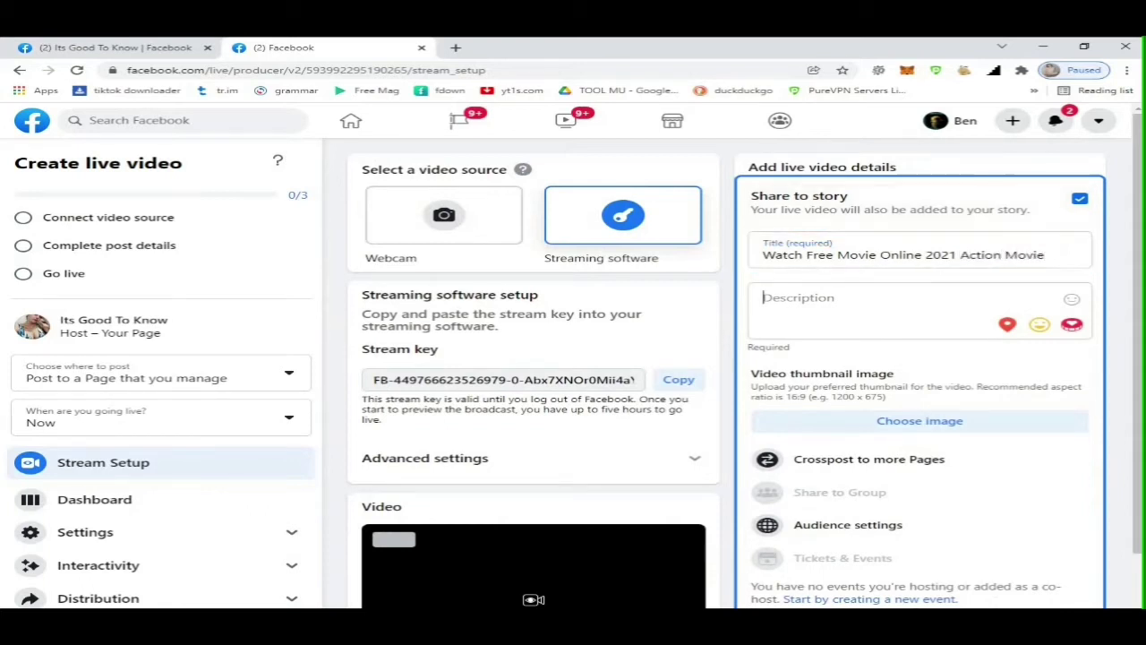
{"action": "left_click", "coordinate": [806, 300]}
{"action": "type", "text": "Enjoy watching Free Movie Online"}
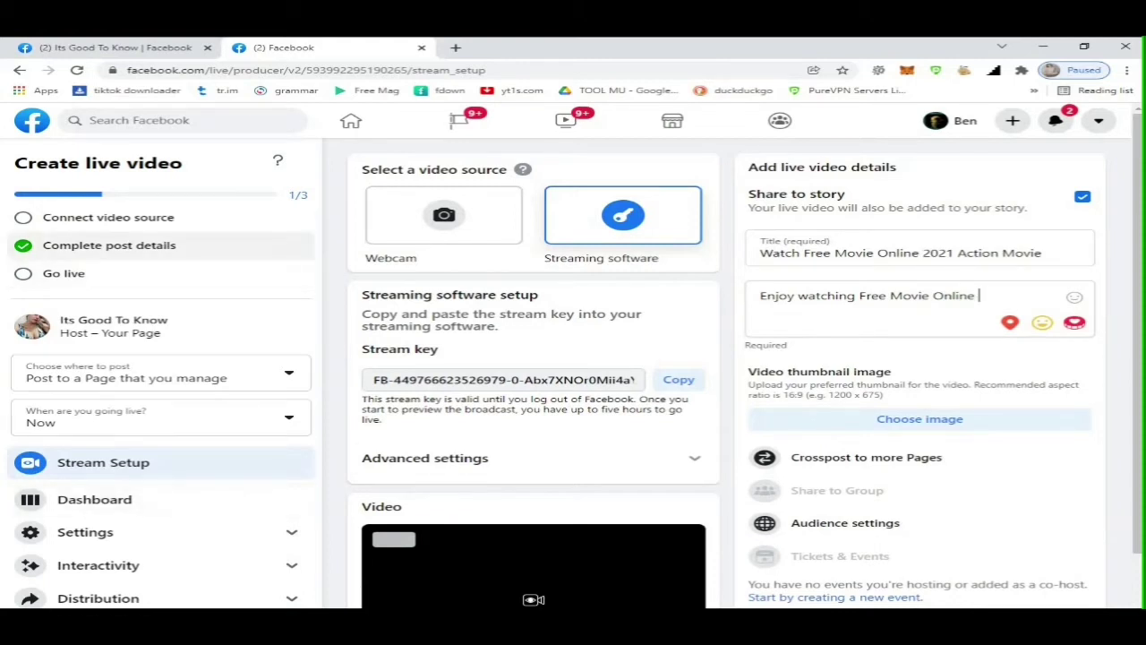
Copy the stream key from the streaming software setup and switch to OBS.
{"action": "scroll", "coordinate": [161, 273], "scroll_direction": "down", "scroll_amount": 2}
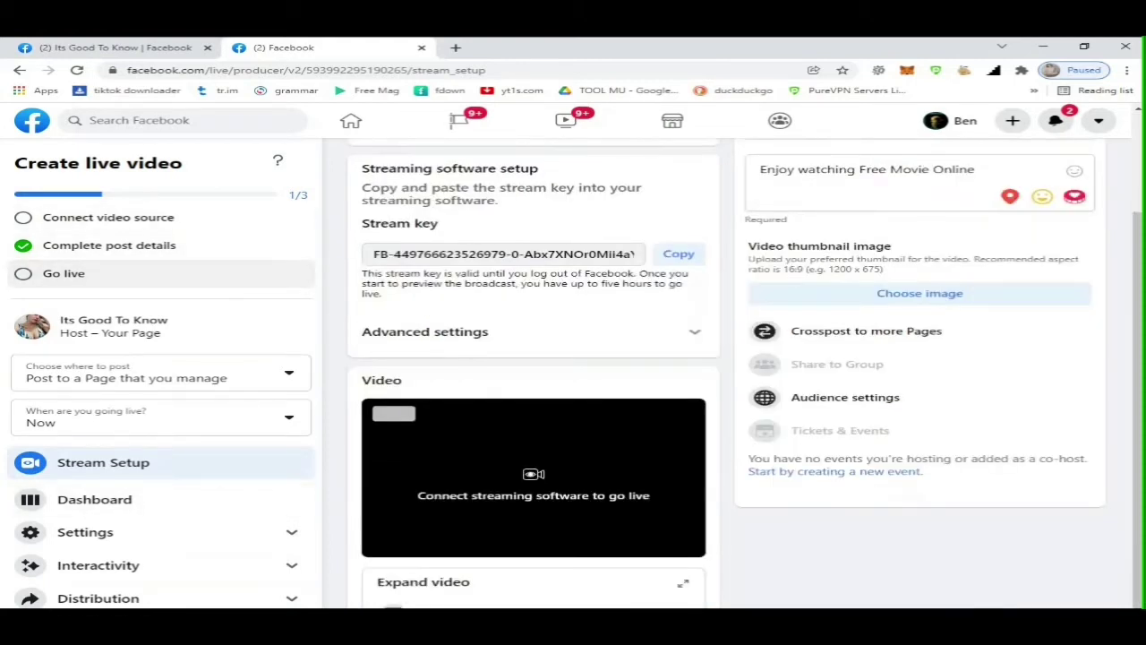
{"action": "left_click", "coordinate": [678, 254]}
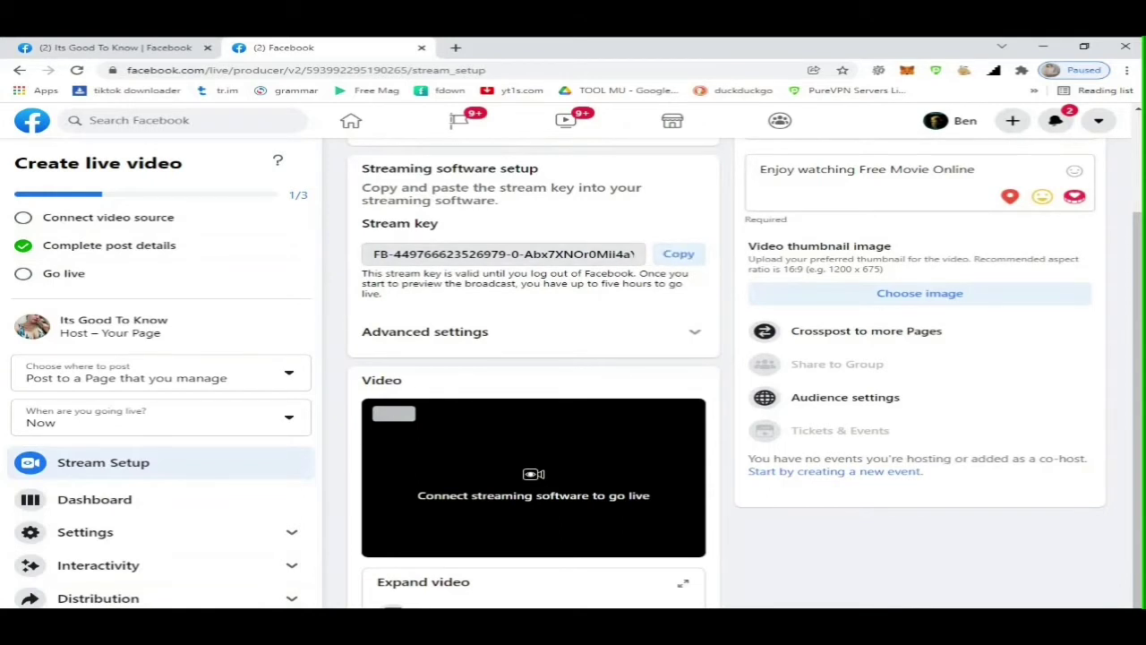
{"action": "key", "text": "alt+Tab"}
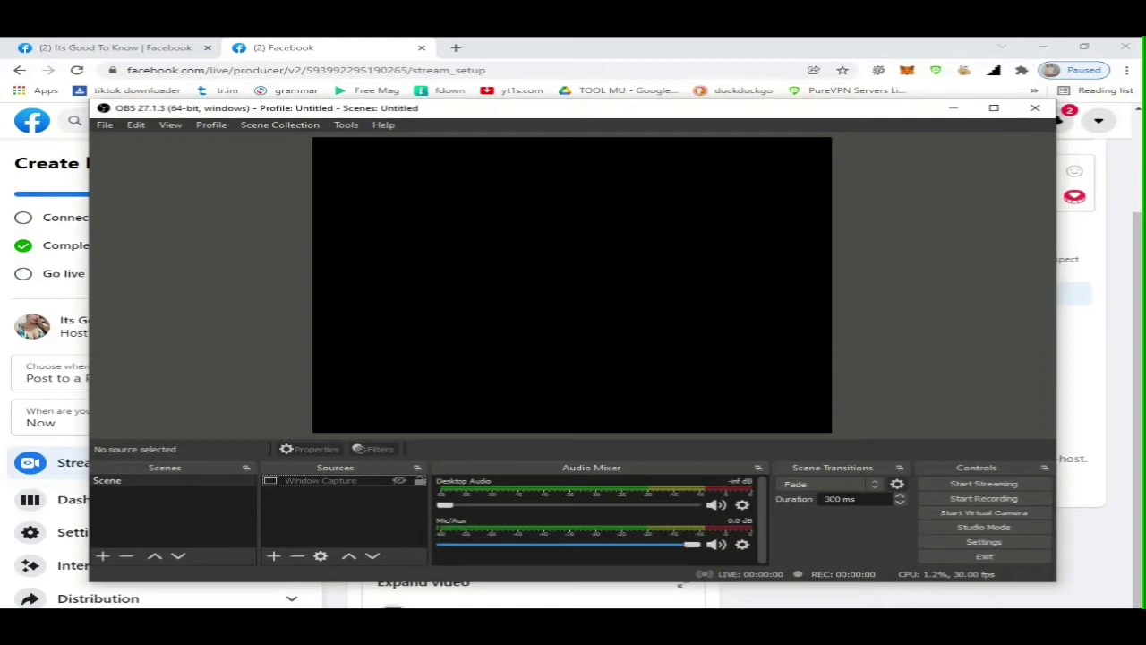
{"action": "key", "text": "alt+Tab"}
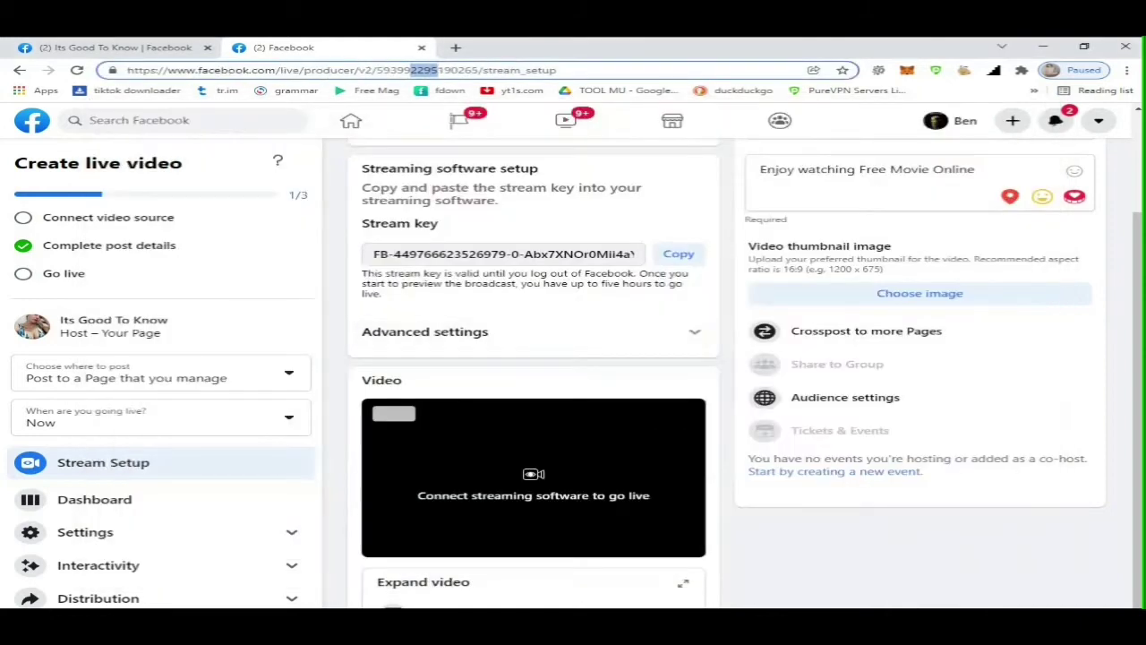
{"action": "key", "text": "alt+Tab"}
{"action": "left_click_drag", "start_coordinate": [442, 113], "coordinate": [367, 81]}
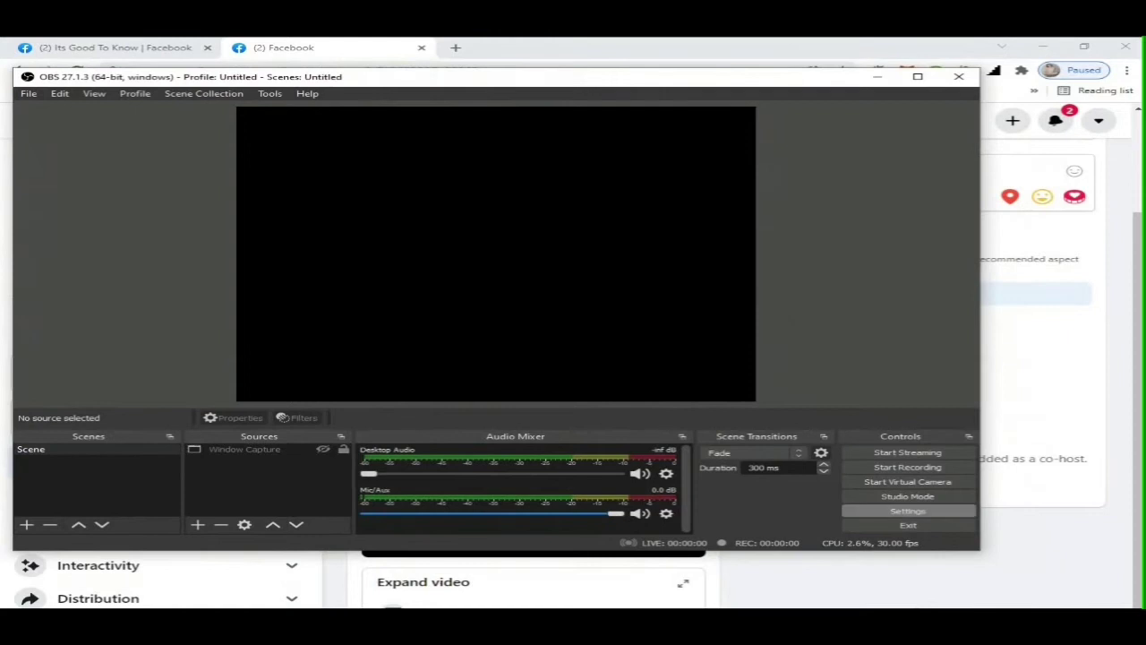
Replace the stream key in the OBS stream settings with the copied one, save the settings, and minimize OBS.
{"action": "left_click", "coordinate": [908, 511]}
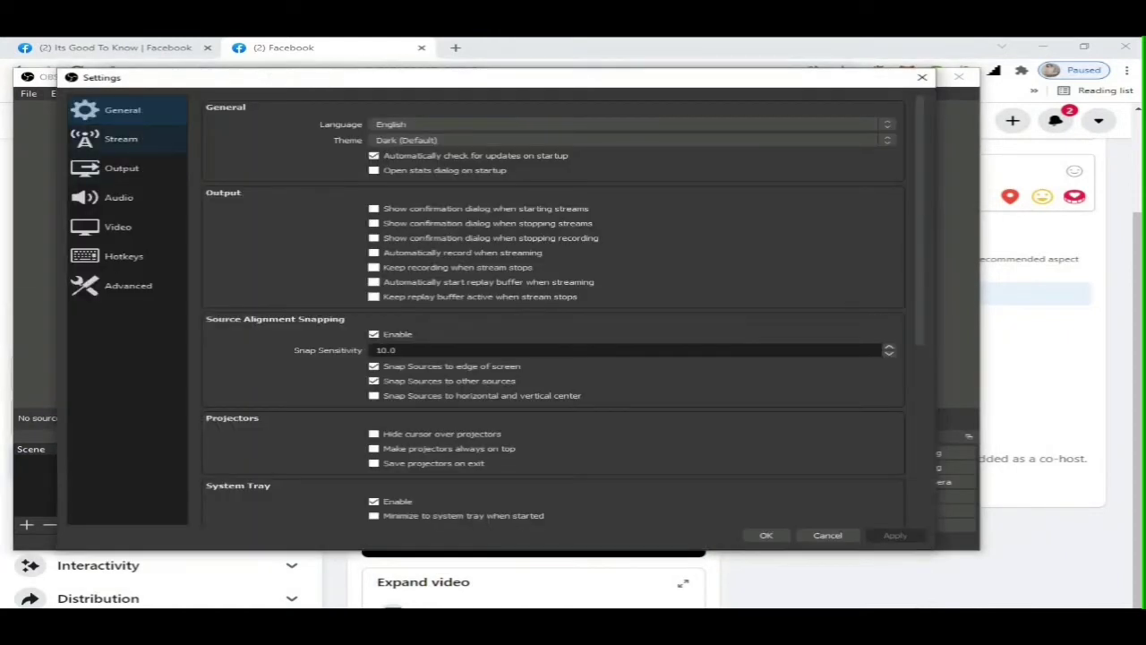
{"action": "left_click", "coordinate": [122, 139]}
{"action": "double_click", "coordinate": [488, 148]}
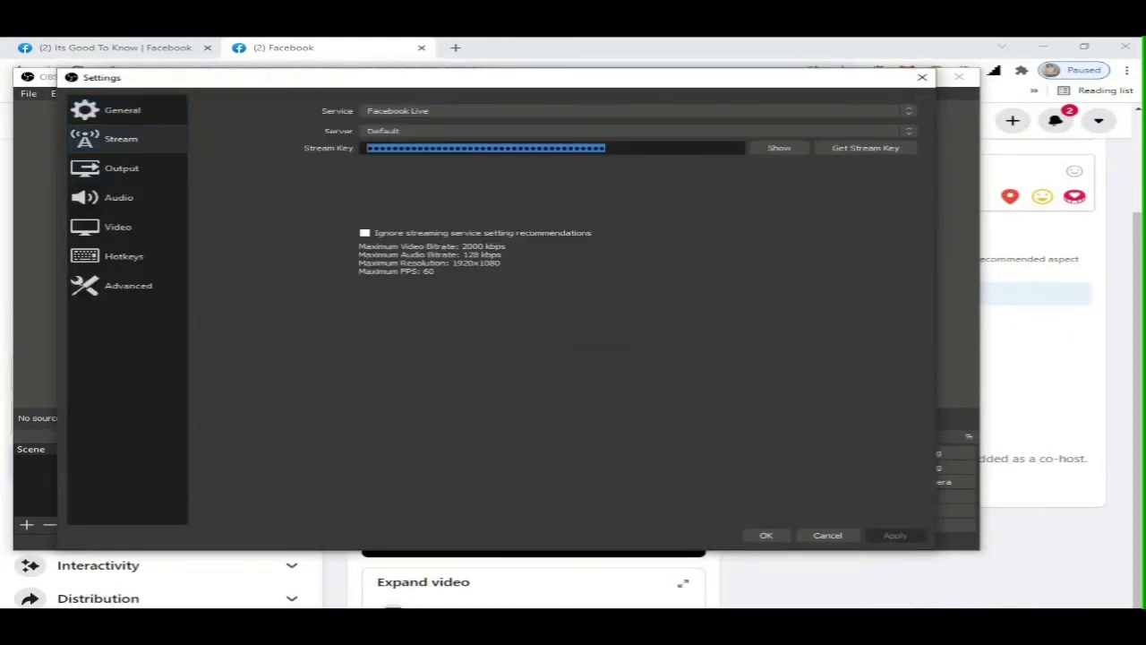
{"action": "key", "text": "ctrl+v"}
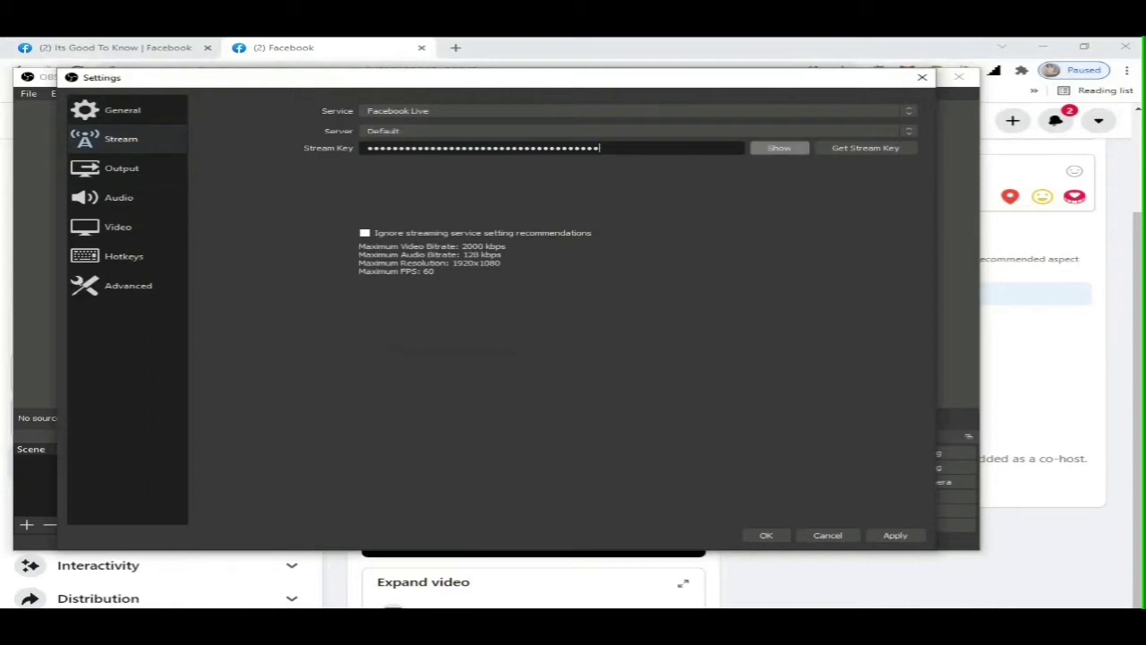
{"action": "key", "text": "ctrl+a"}
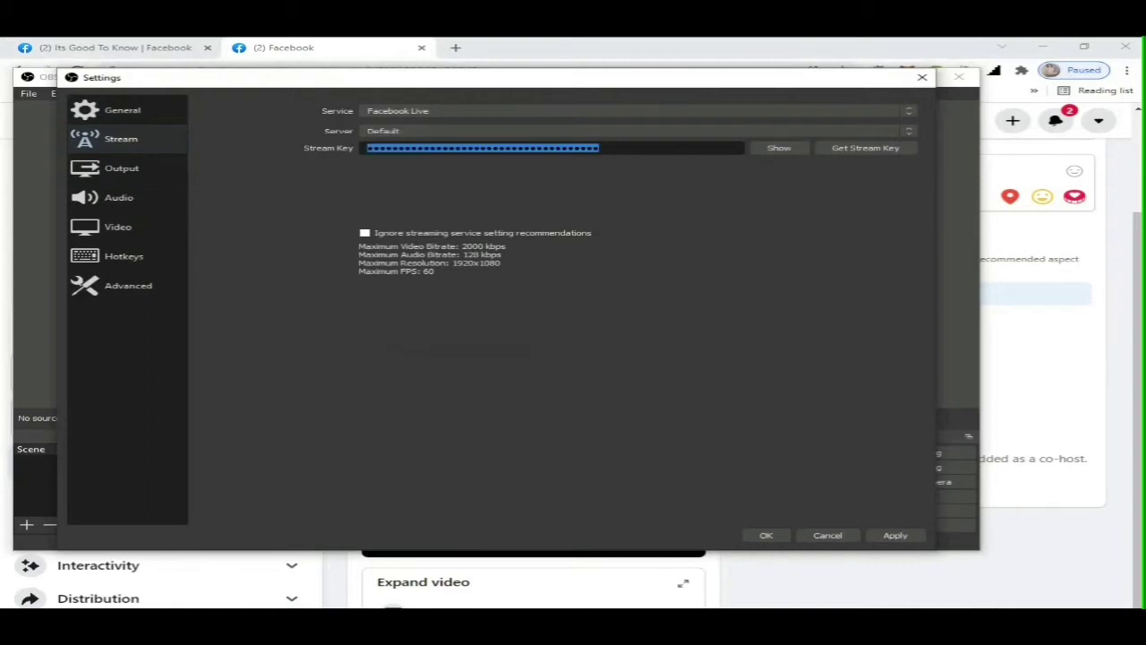
{"action": "key", "text": "BackSpace"}
{"action": "right_click", "coordinate": [391, 156]}
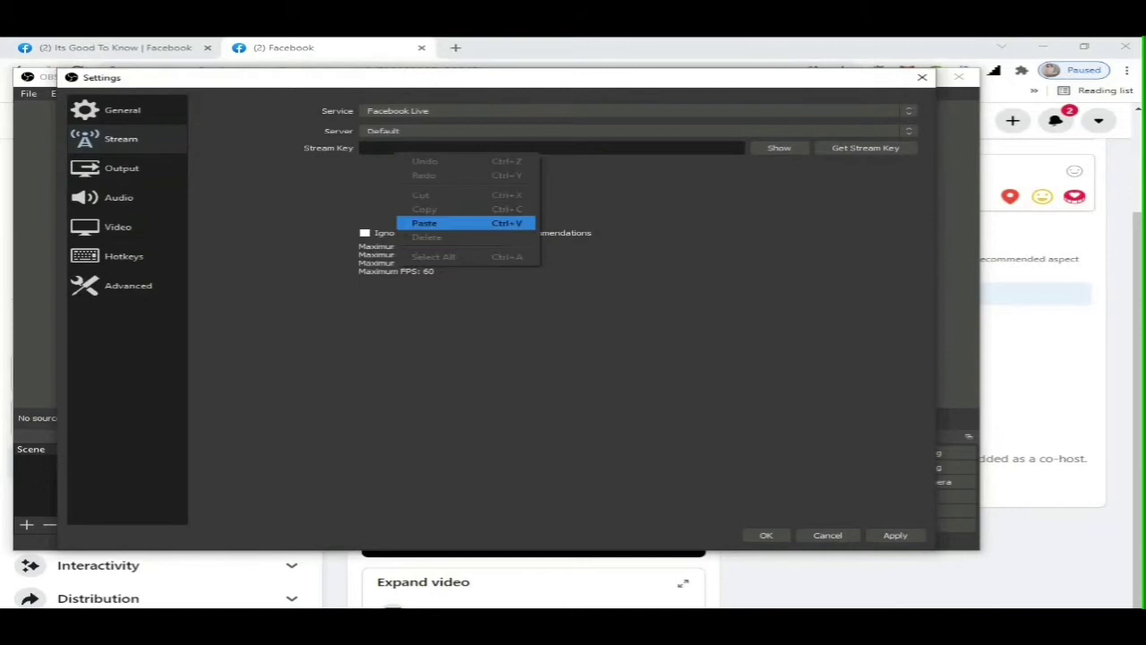
{"action": "left_click", "coordinate": [431, 223]}
{"action": "left_click", "coordinate": [894, 535]}
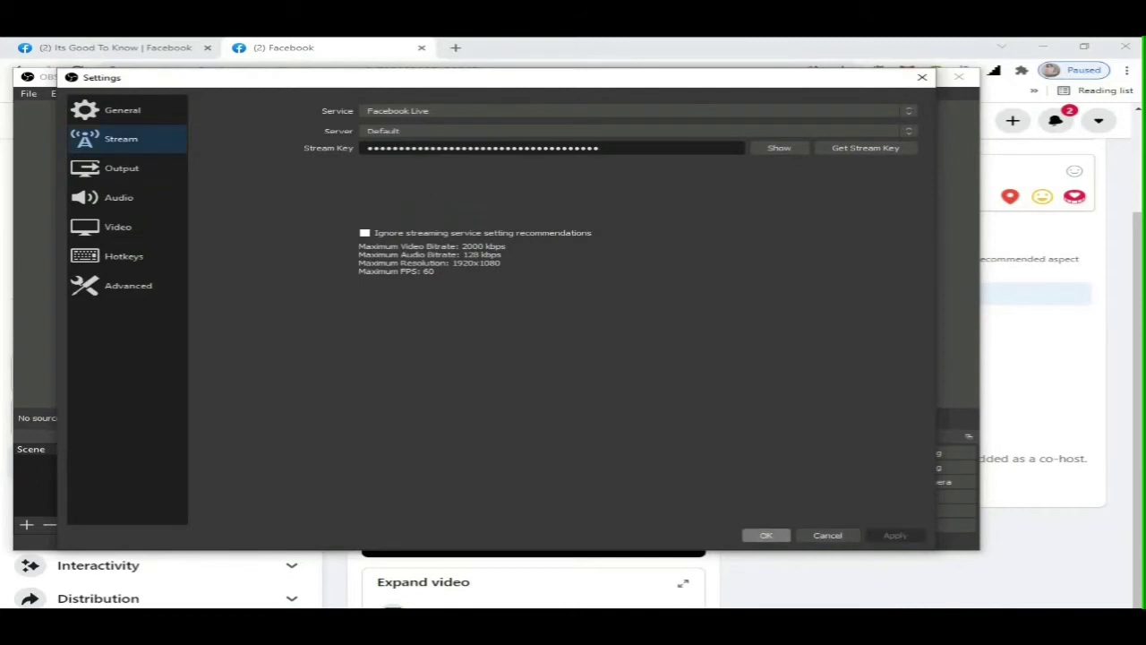
{"action": "left_click", "coordinate": [766, 535]}
{"action": "left_click", "coordinate": [877, 77]}
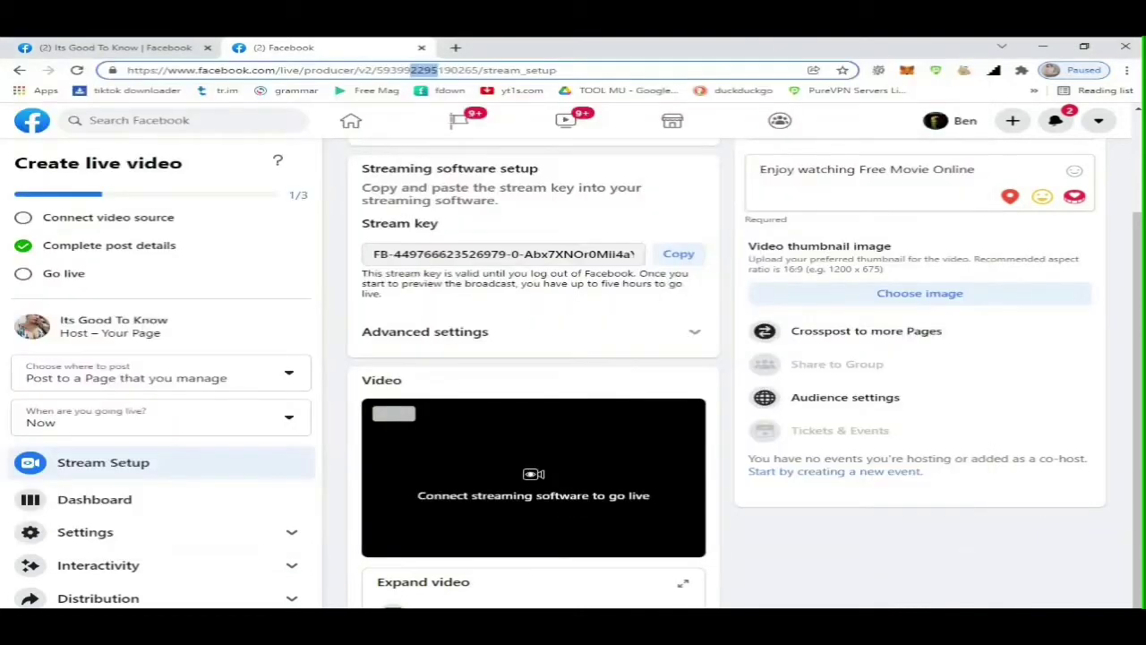
Return to OBS and add a new visible media source named "Media Source 1" to the scene.
{"action": "left_click", "coordinate": [161, 273]}
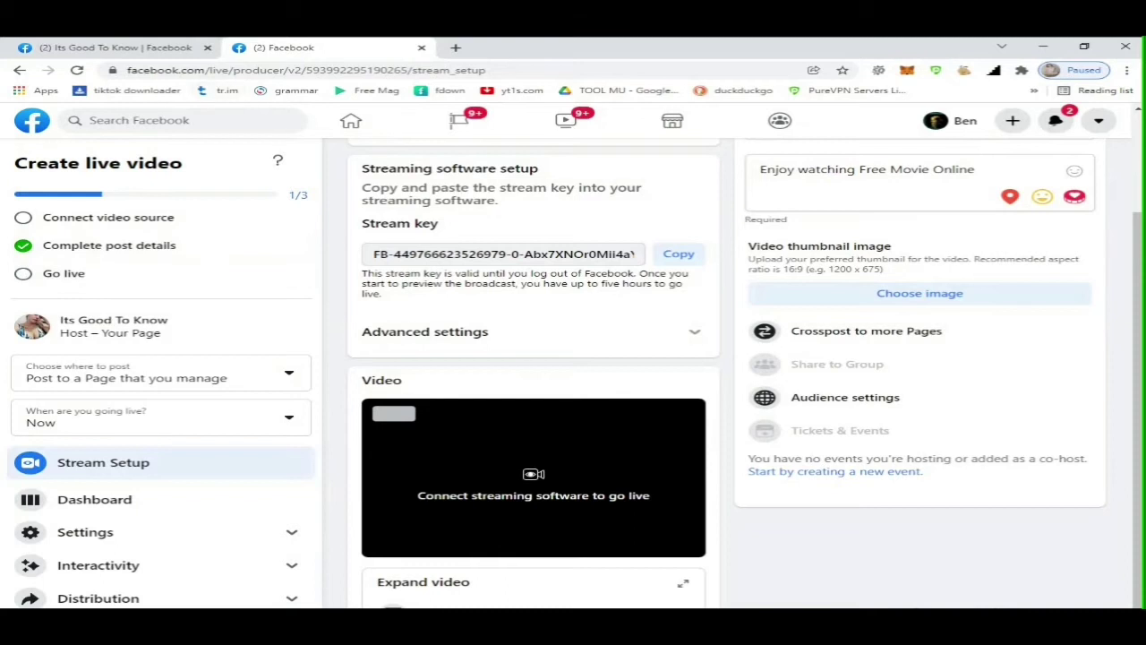
{"action": "key", "text": "alt+Tab"}
{"action": "left_click", "coordinate": [198, 525]}
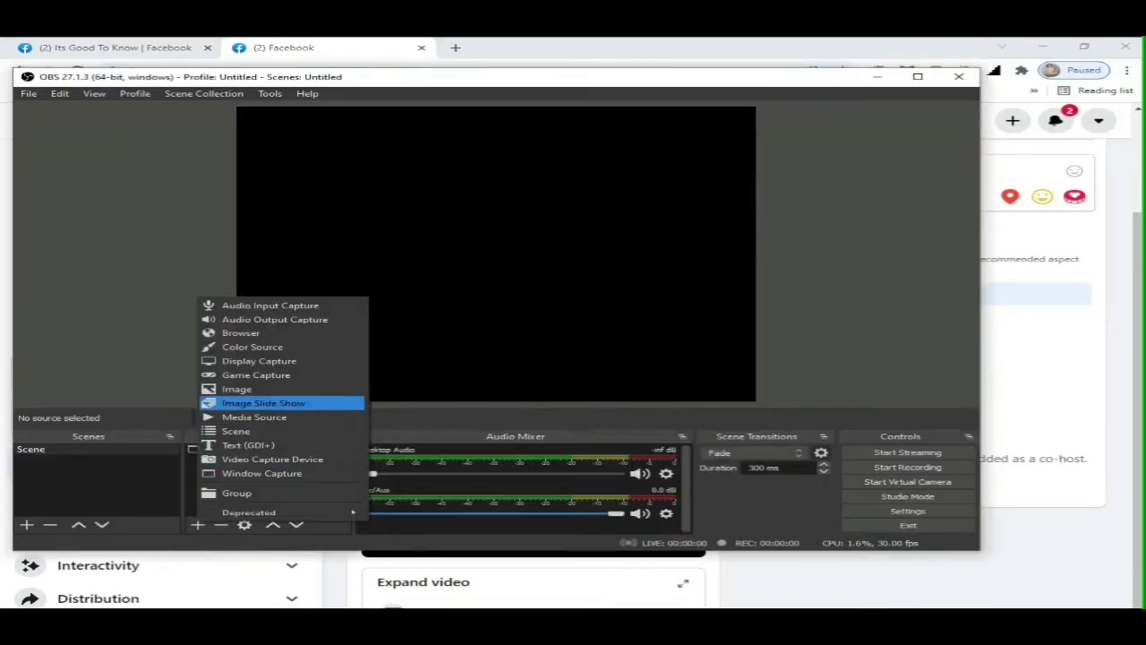
{"action": "left_click", "coordinate": [254, 417]}
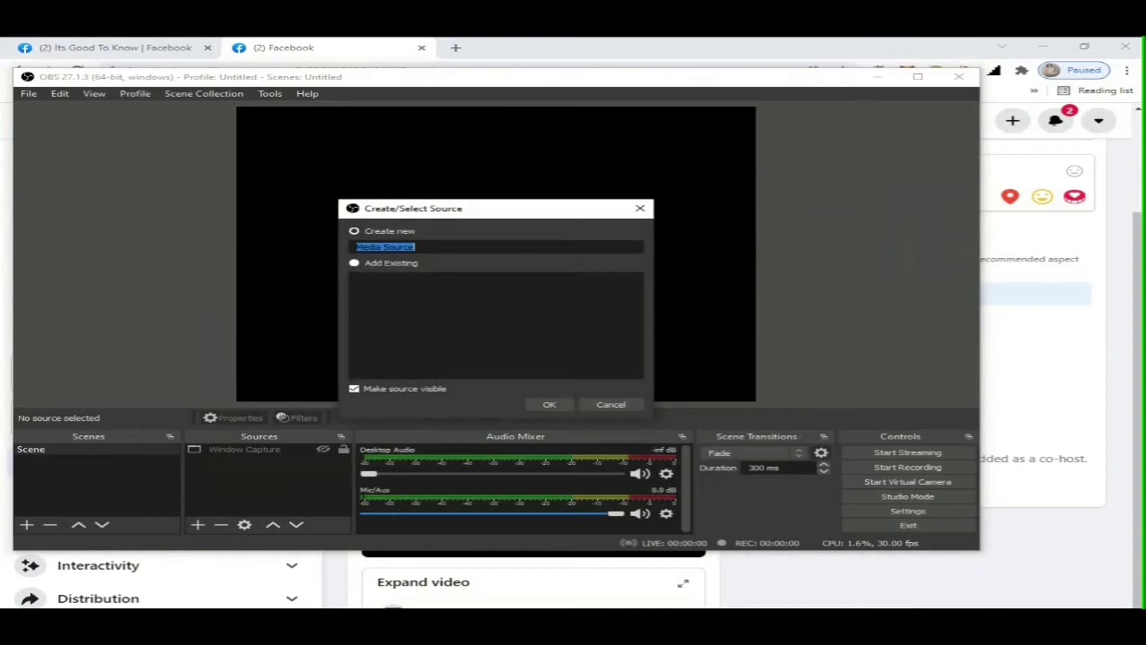
{"action": "left_click", "coordinate": [430, 246]}
{"action": "key", "text": "Return"}
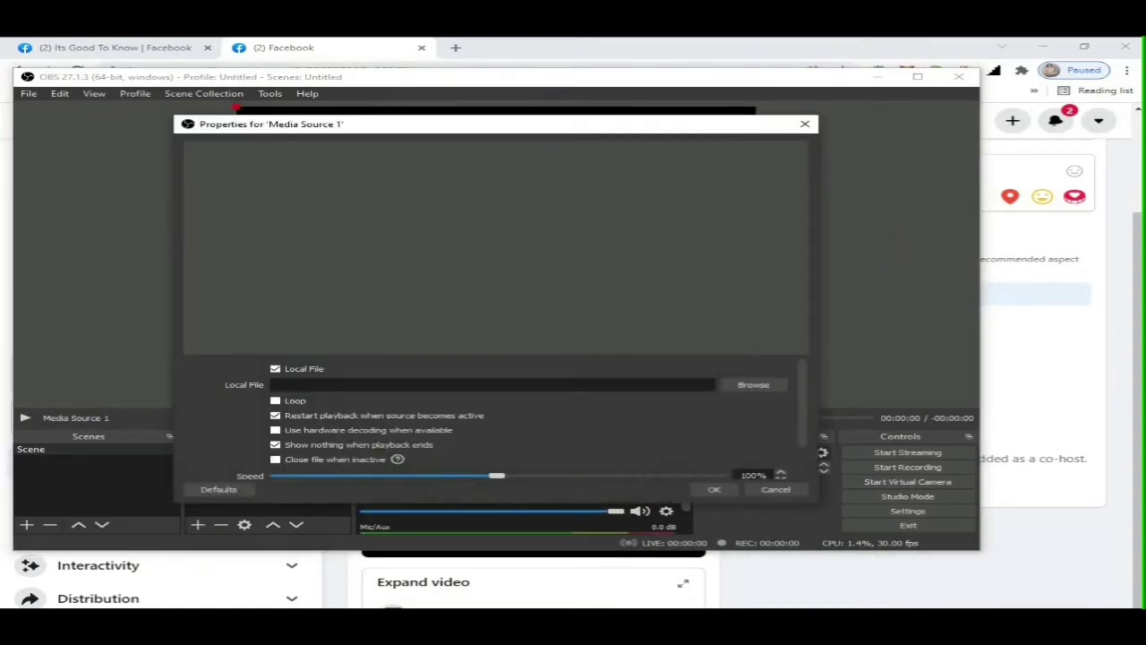
Start choosing the media source's local file and copy the path of the "upload" folder inside "Livestream Facebook OBS Studio" from File Explorer.
{"action": "left_click", "coordinate": [753, 384]}
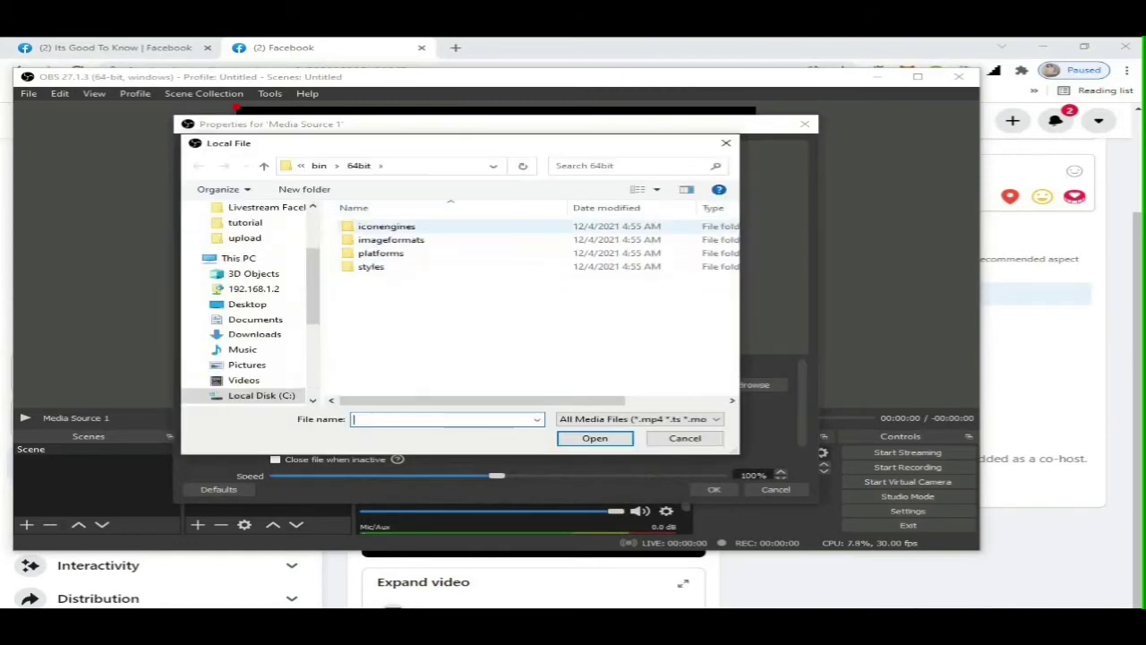
{"action": "mouse_move", "coordinate": [476, 617]}
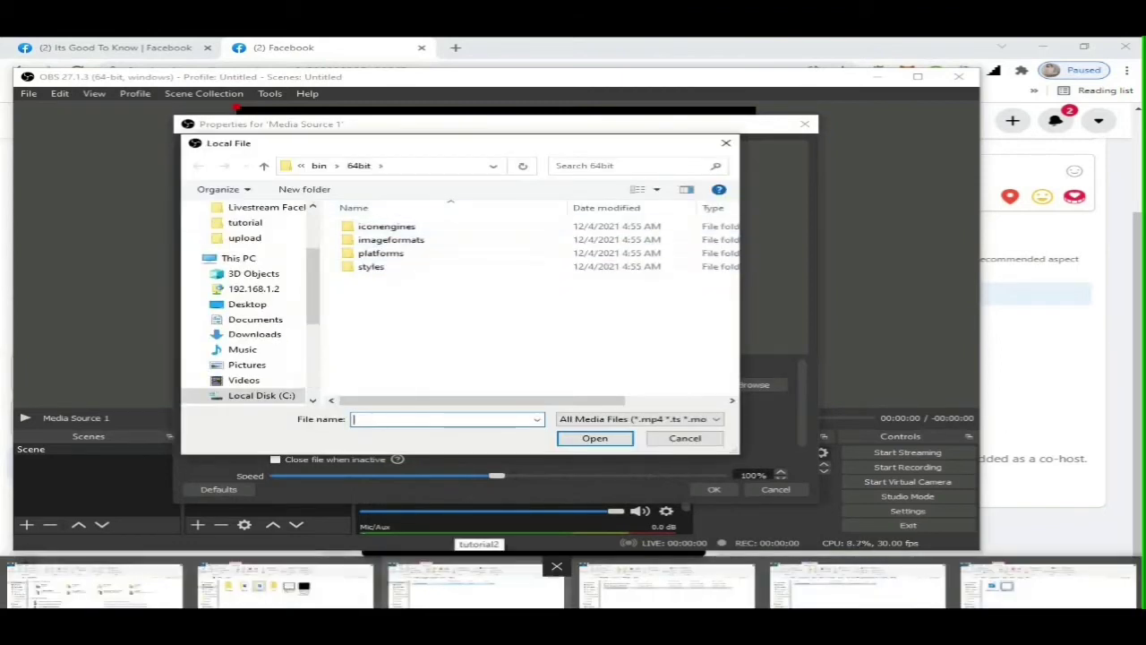
{"action": "left_click", "coordinate": [475, 586]}
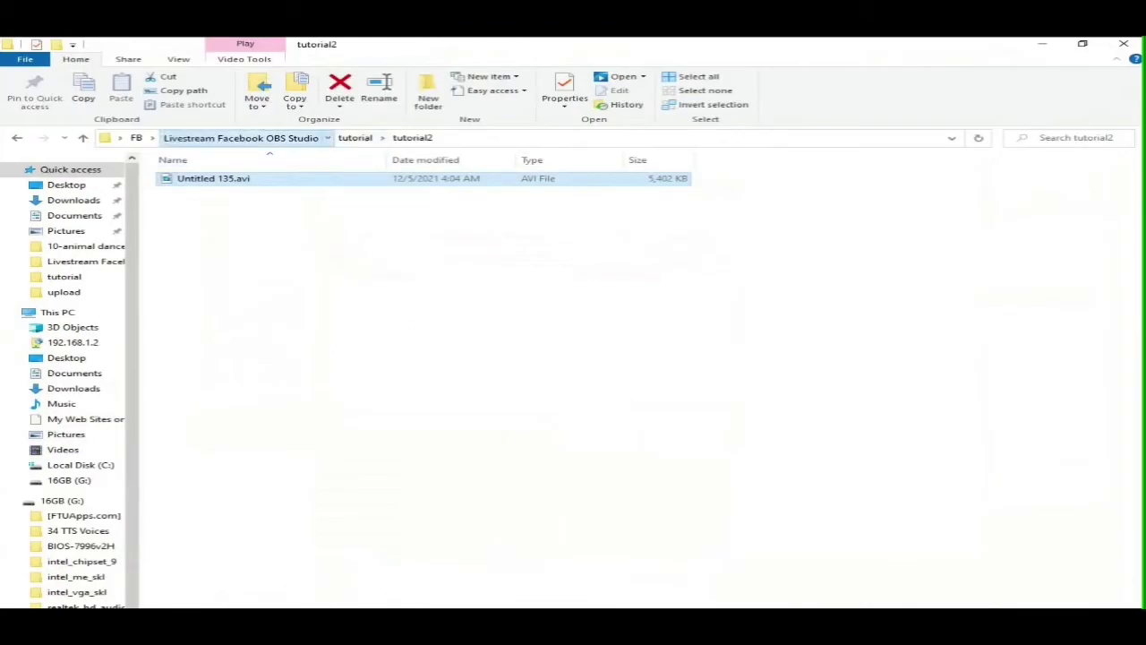
{"action": "left_click", "coordinate": [240, 137]}
{"action": "double_click", "coordinate": [194, 192]}
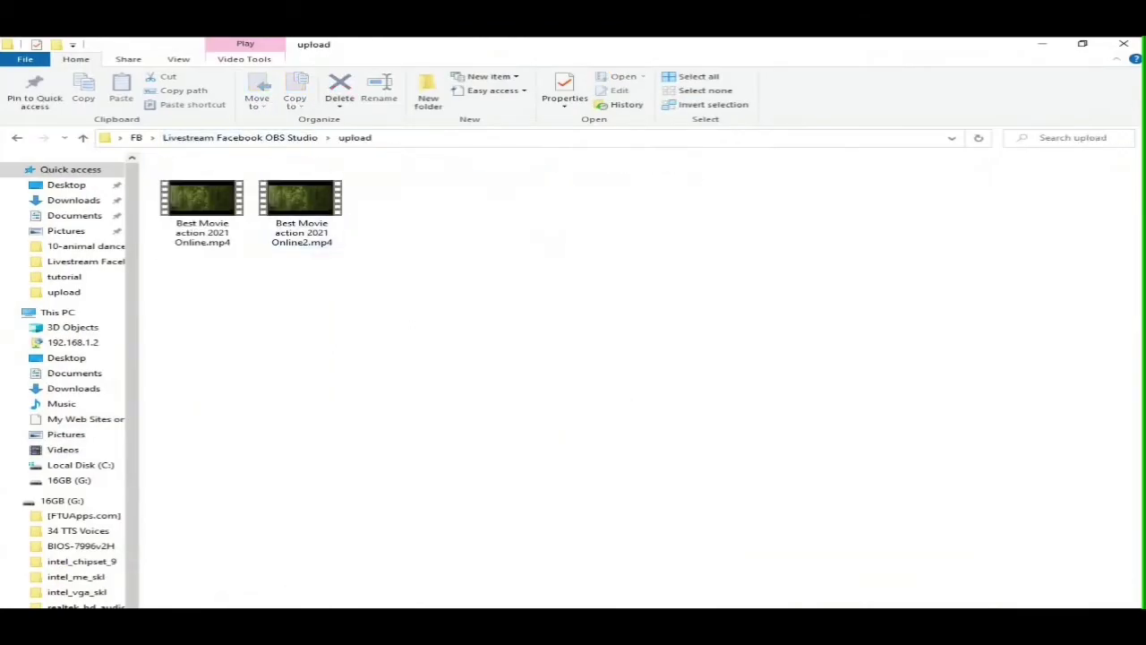
{"action": "left_click", "coordinate": [538, 138]}
{"action": "key", "text": "ctrl+c"}
{"action": "key", "text": "alt+Tab"}
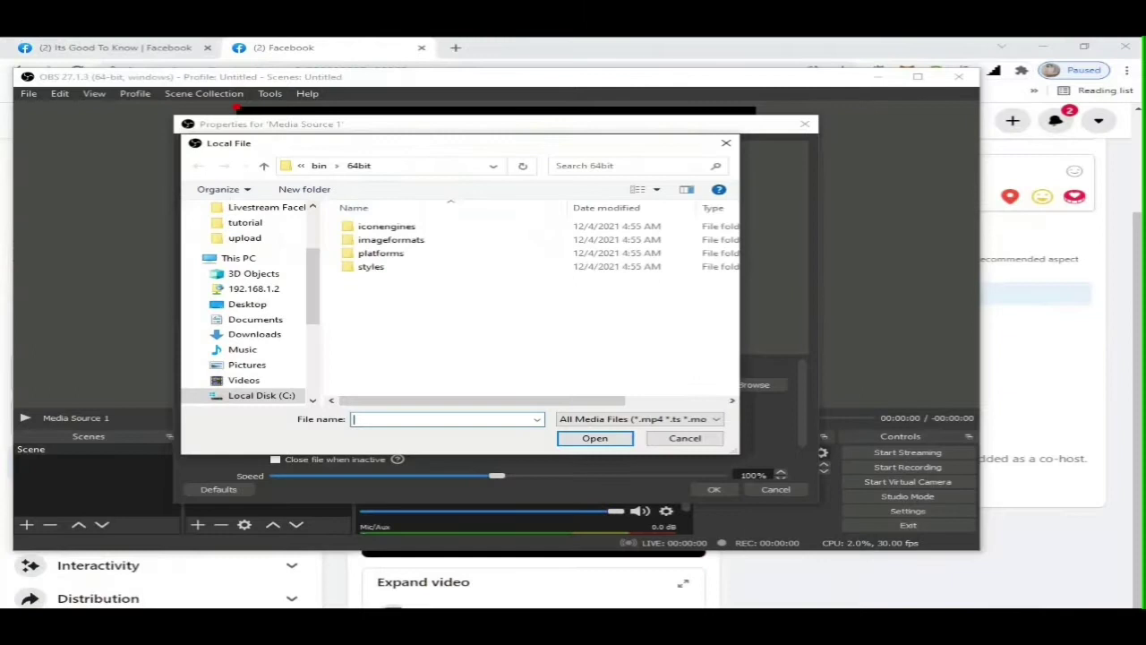
Load "Best Movie action 2021 Online2.mp4" from the copied upload folder path as the media source's local file and accept the properties.
{"action": "key", "text": "ctrl+v"}
{"action": "key", "text": "Return"}
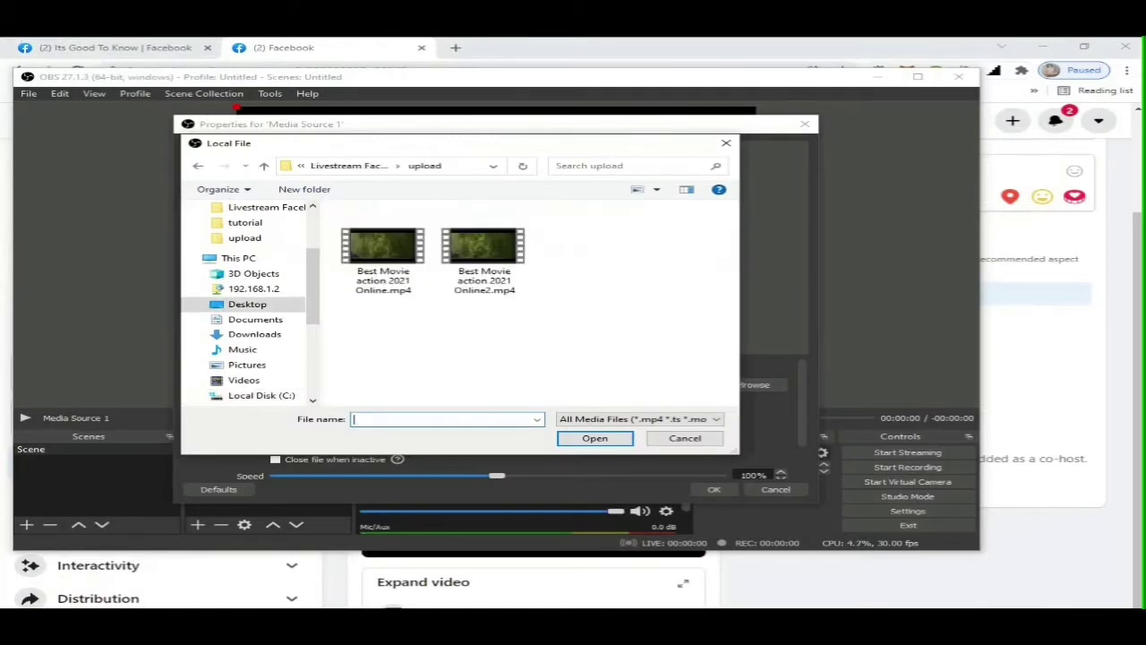
{"action": "left_click", "coordinate": [484, 250]}
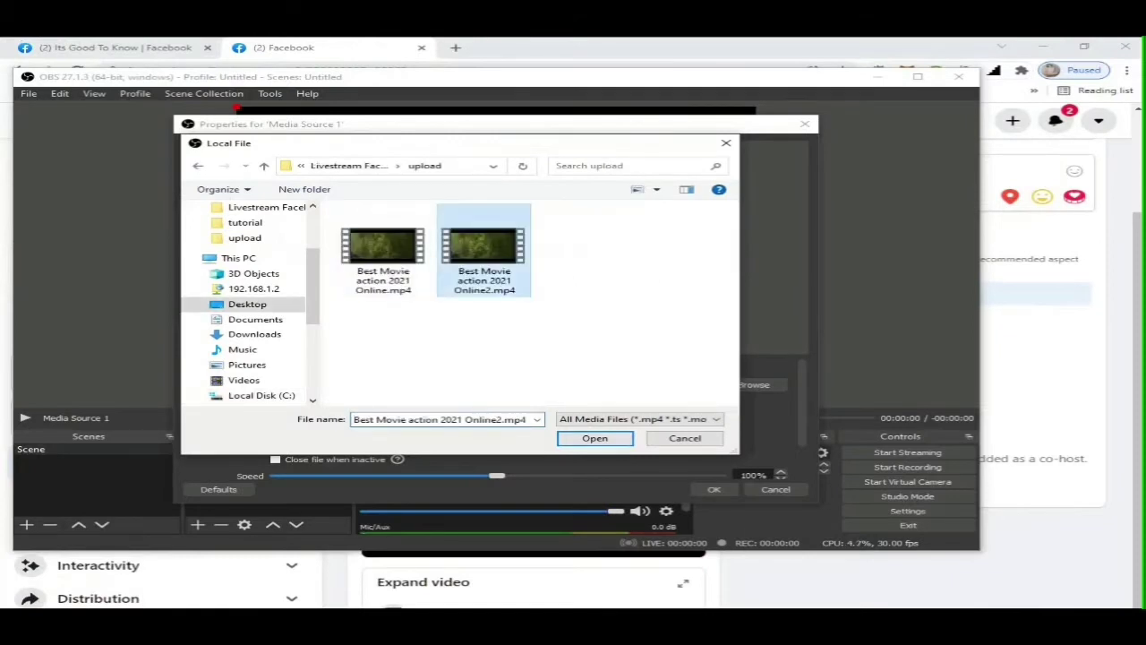
{"action": "key", "text": "Return"}
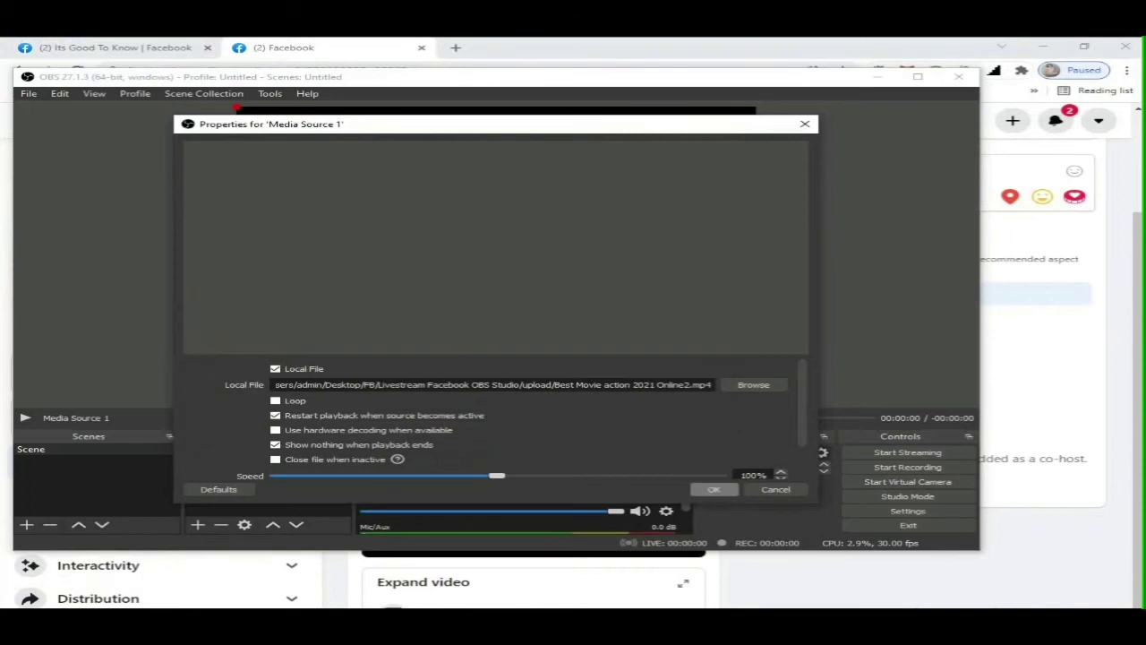
{"action": "left_click", "coordinate": [713, 489]}
Enlarge and reposition the video in the OBS preview to span the canvas width, and deselect it.
{"action": "left_click_drag", "start_coordinate": [431, 201], "coordinate": [510, 248]}
{"action": "left_click_drag", "start_coordinate": [705, 325], "coordinate": [895, 402]}
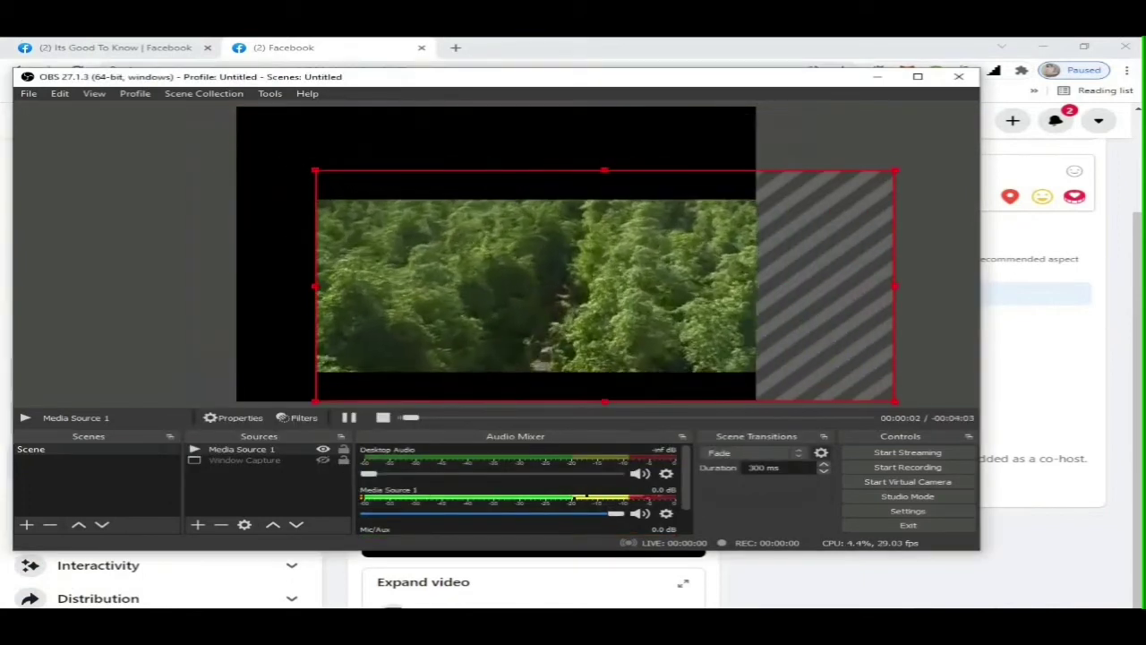
{"action": "left_click_drag", "start_coordinate": [627, 296], "coordinate": [508, 259]}
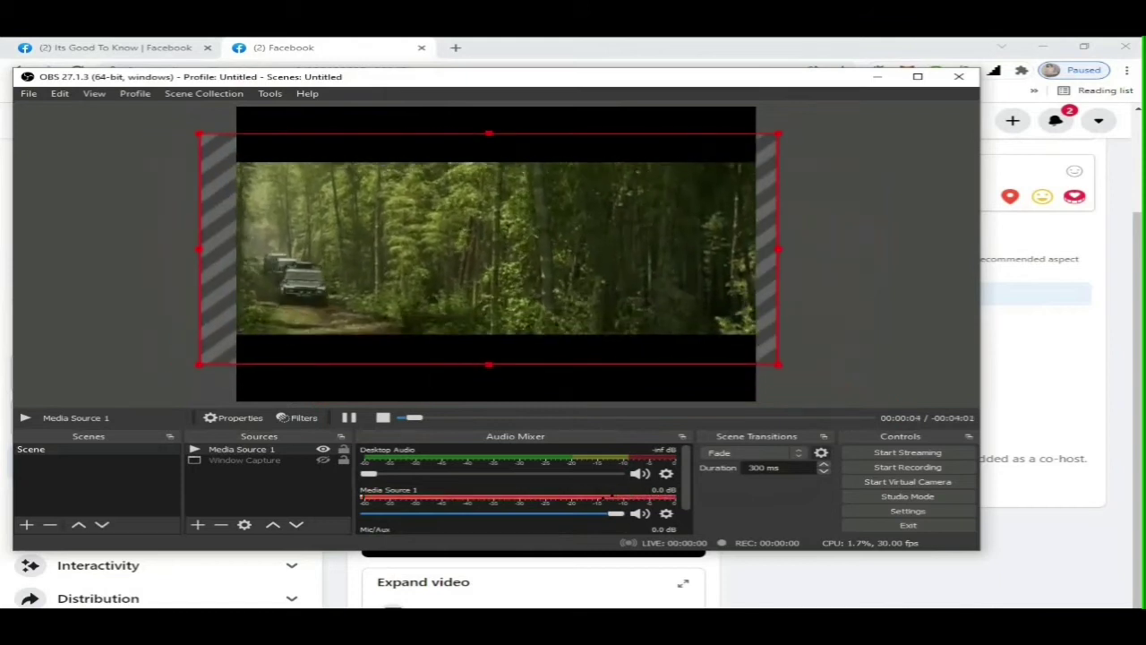
{"action": "left_click_drag", "start_coordinate": [778, 365], "coordinate": [757, 355]}
{"action": "mouse_move", "coordinate": [501, 257]}
{"action": "left_mouse_down"}
{"action": "mouse_move", "coordinate": [501, 273]}
{"action": "mouse_move", "coordinate": [501, 260]}
{"action": "left_mouse_up"}
{"action": "left_click", "coordinate": [841, 296]}
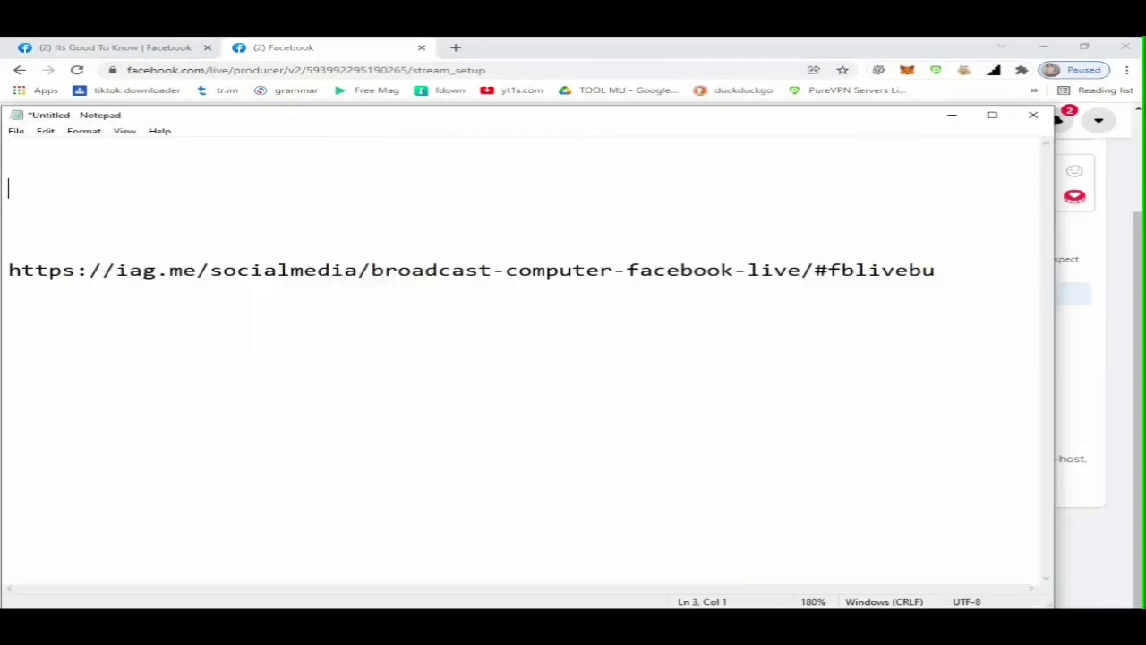
Copy the iag.me broadcast-computer-facebook-live address from Notepad and open it in a new Chrome tab.
{"action": "left_click_drag", "start_coordinate": [935, 269], "coordinate": [7, 269]}
{"action": "right_click", "coordinate": [174, 261]}
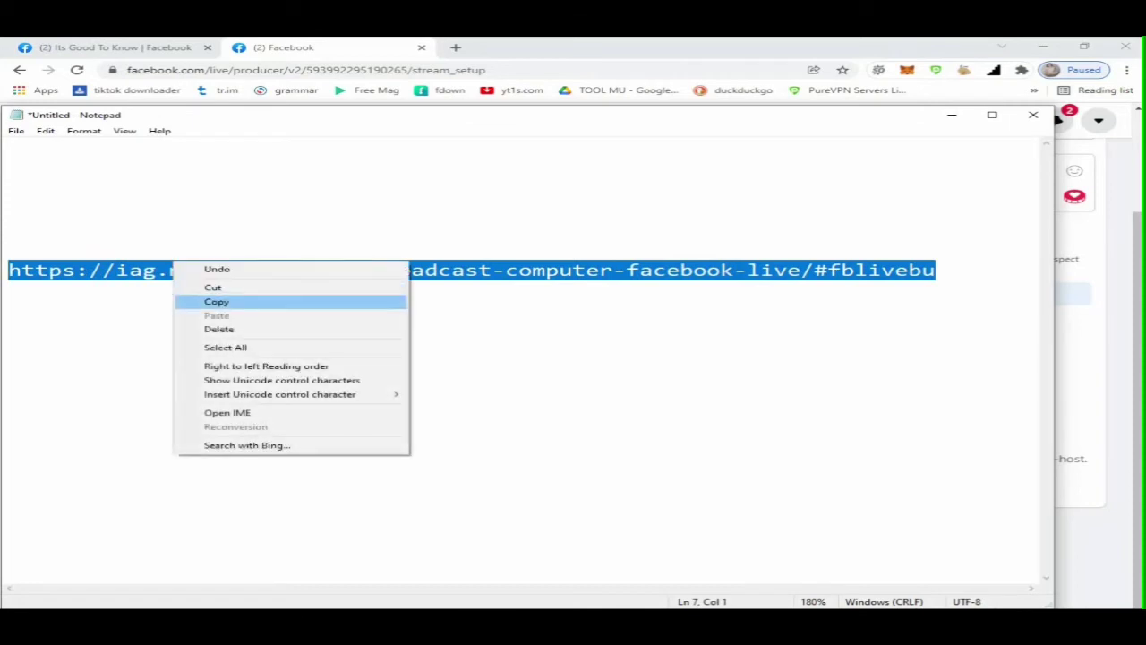
{"action": "left_click", "coordinate": [217, 301]}
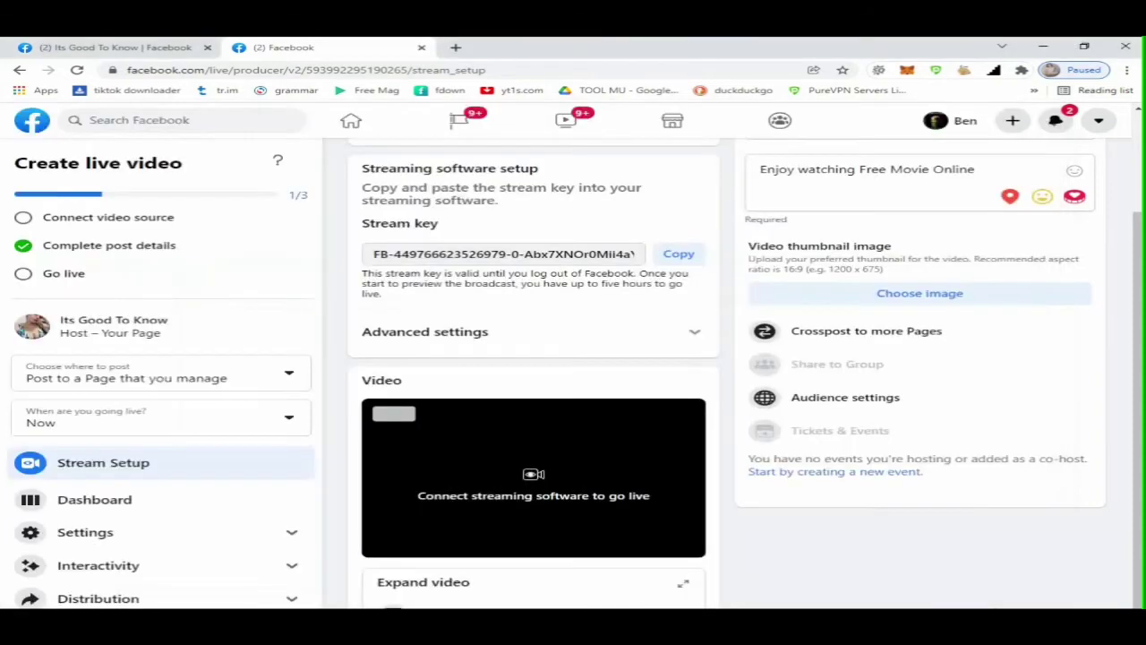
{"action": "key", "text": "ctrl+t"}
{"action": "right_click", "coordinate": [553, 69]}
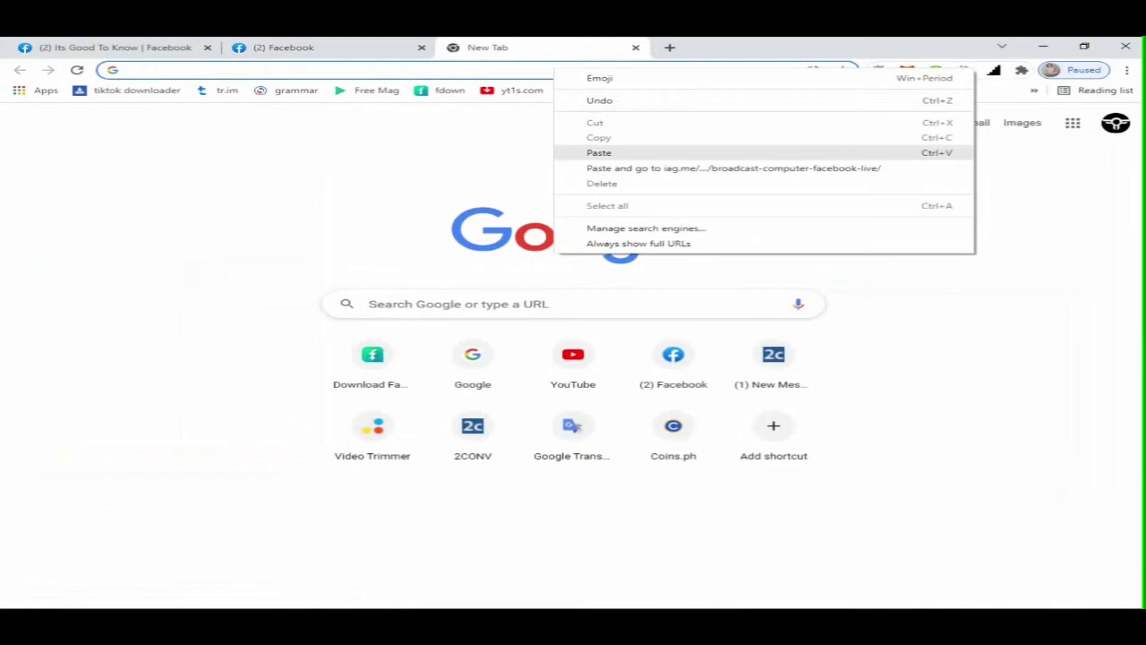
{"action": "left_click", "coordinate": [599, 153]}
{"action": "key", "text": "Return"}
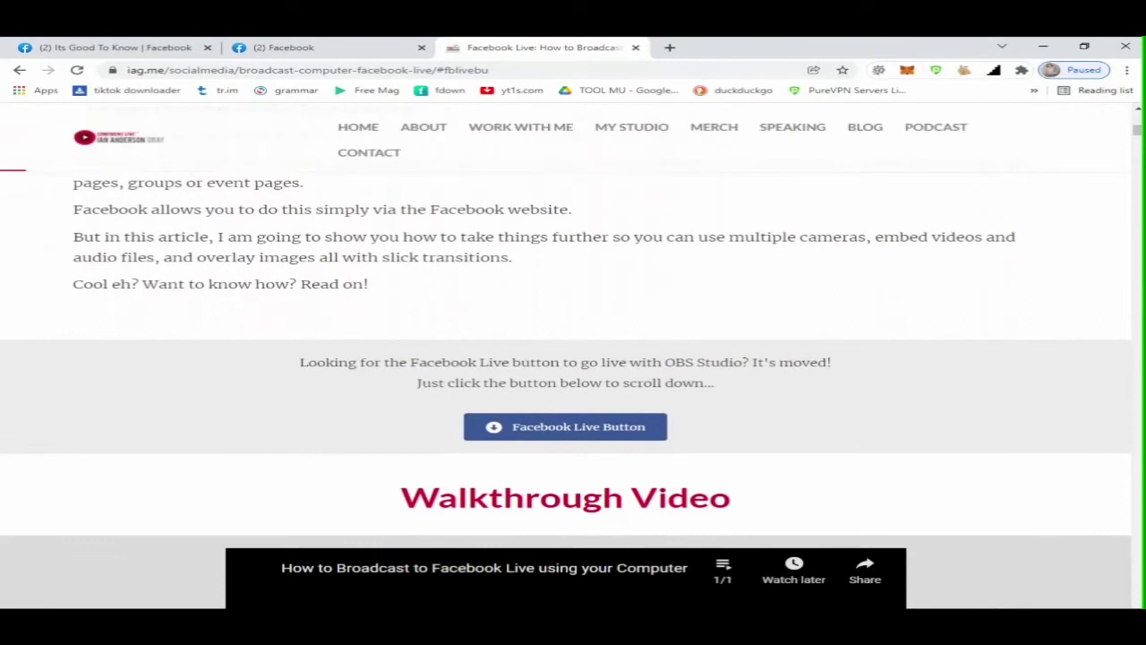
Launch Broadcast on Facebook Live from the article's Facebook Live Button section and choose "Share on a Page you manage" as the destination.
{"action": "left_click", "coordinate": [578, 427]}
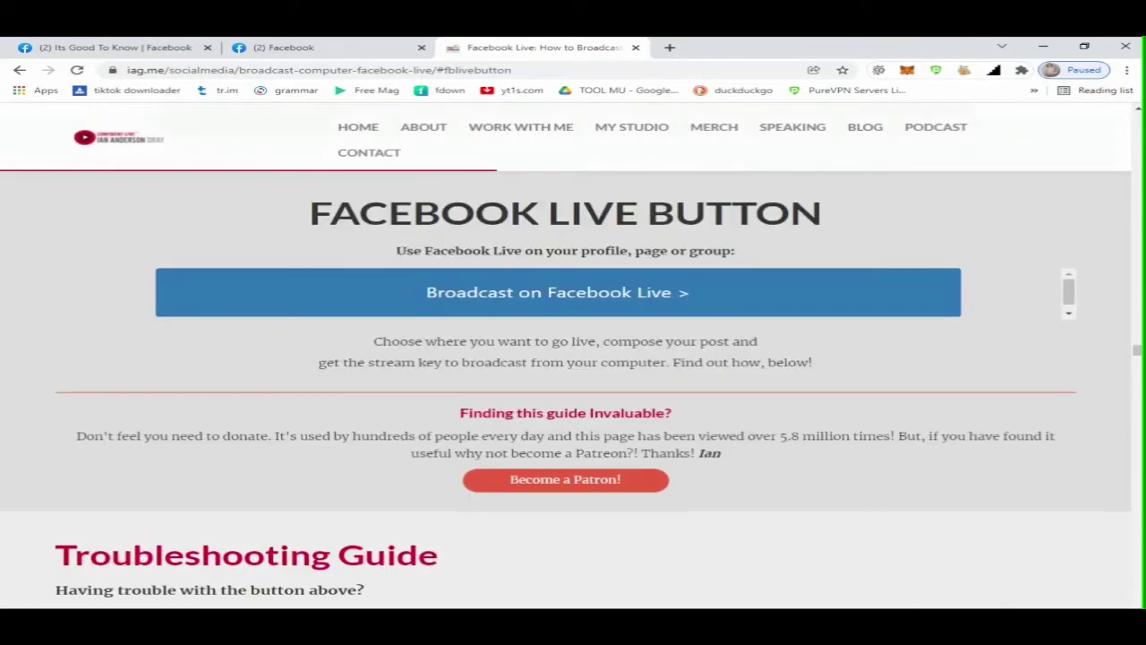
{"action": "left_click", "coordinate": [607, 279]}
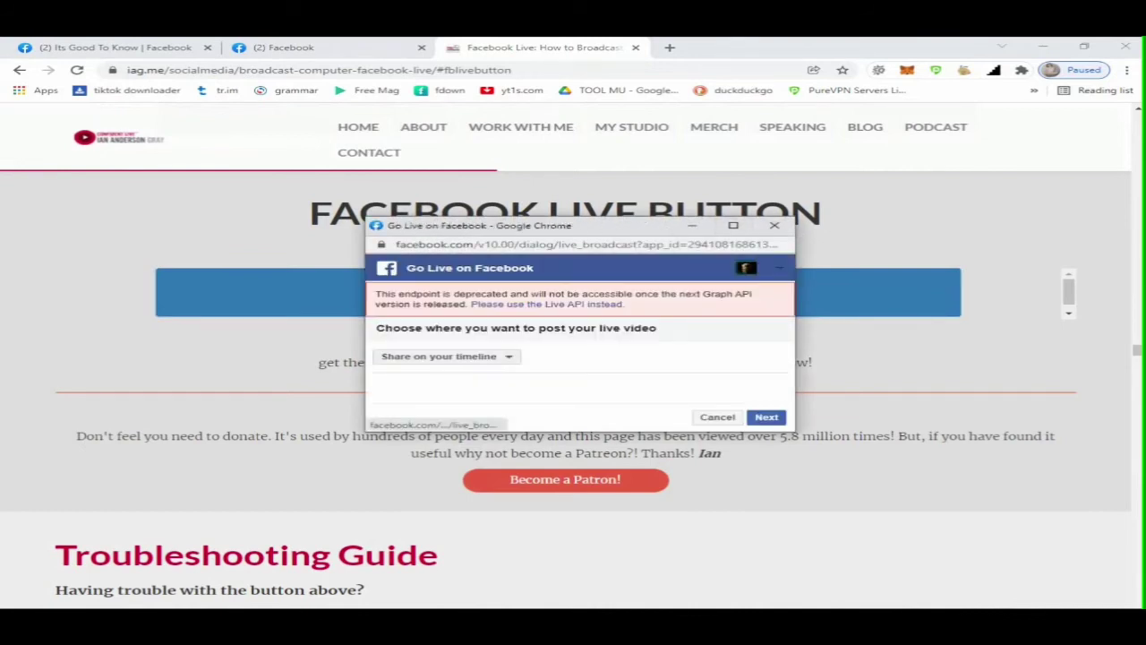
{"action": "left_click", "coordinate": [447, 357]}
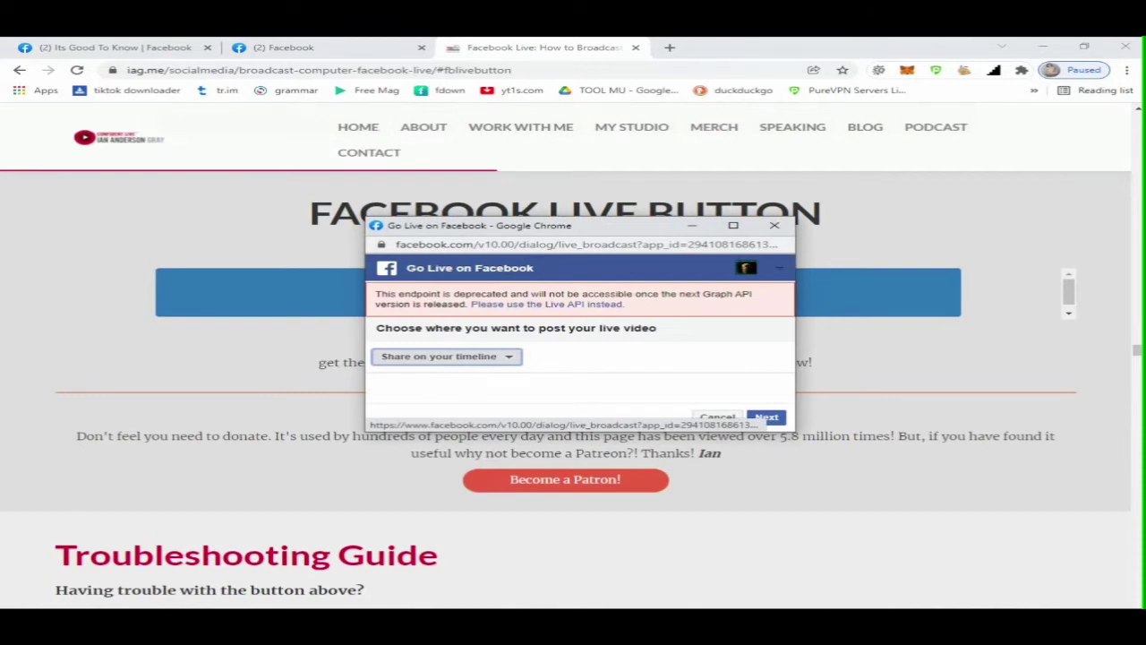
{"action": "left_click", "coordinate": [447, 356]}
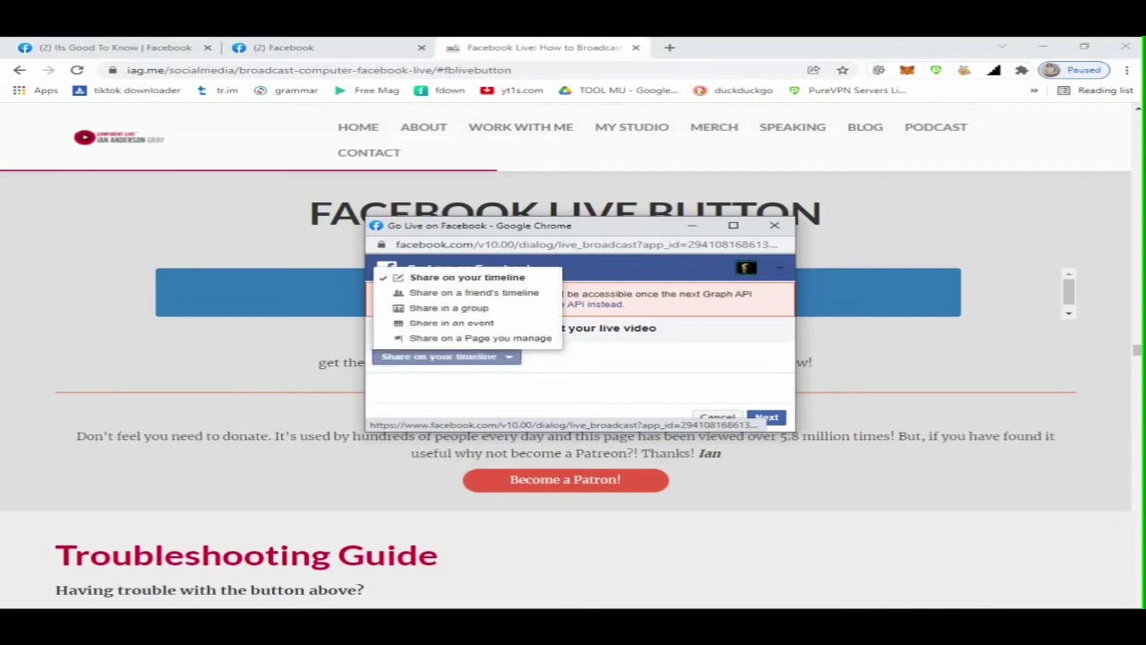
{"action": "key", "text": "Down"}
{"action": "key", "text": "Down"}
{"action": "key", "text": "Down"}
{"action": "key", "text": "Down"}
{"action": "key", "text": "Return"}
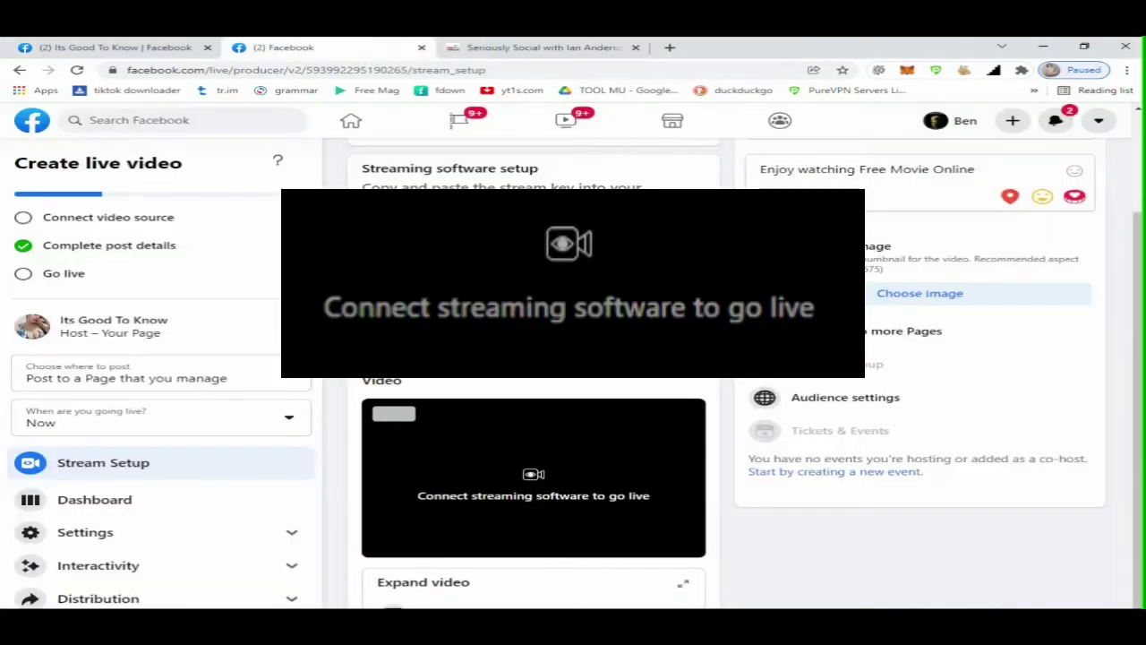
Start streaming in OBS and go live from the Facebook Live Producer page.
{"action": "key", "text": "alt+Tab"}
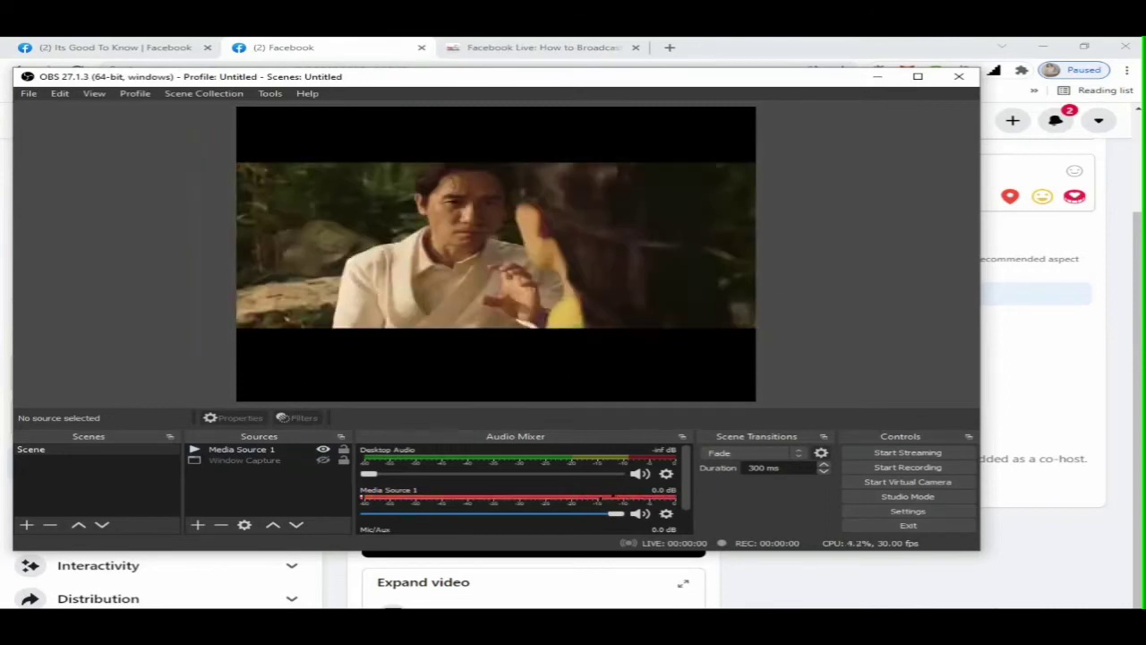
{"action": "left_click", "coordinate": [907, 452]}
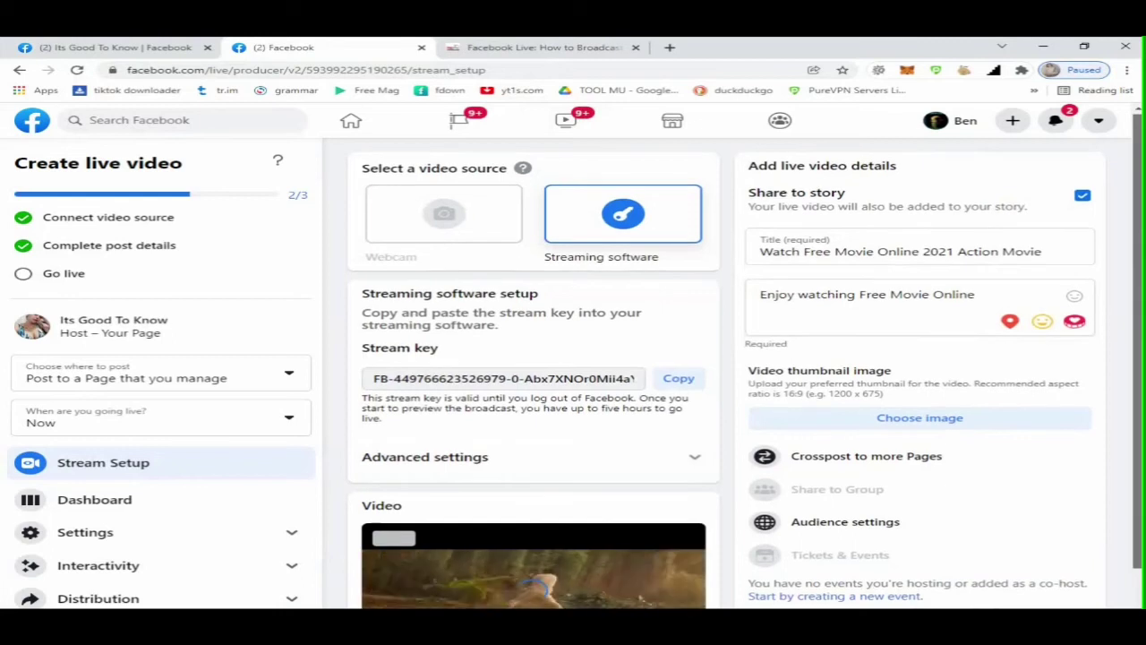
{"action": "scroll", "coordinate": [725, 376], "scroll_direction": "down", "scroll_amount": 1}
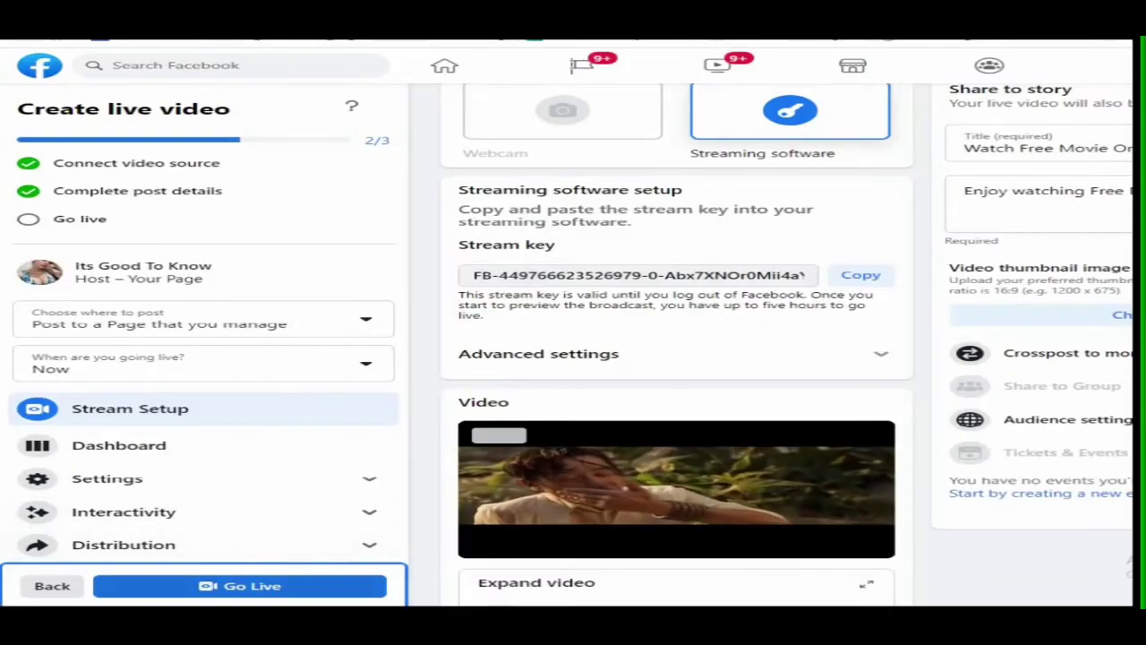
{"action": "left_click", "coordinate": [240, 586]}
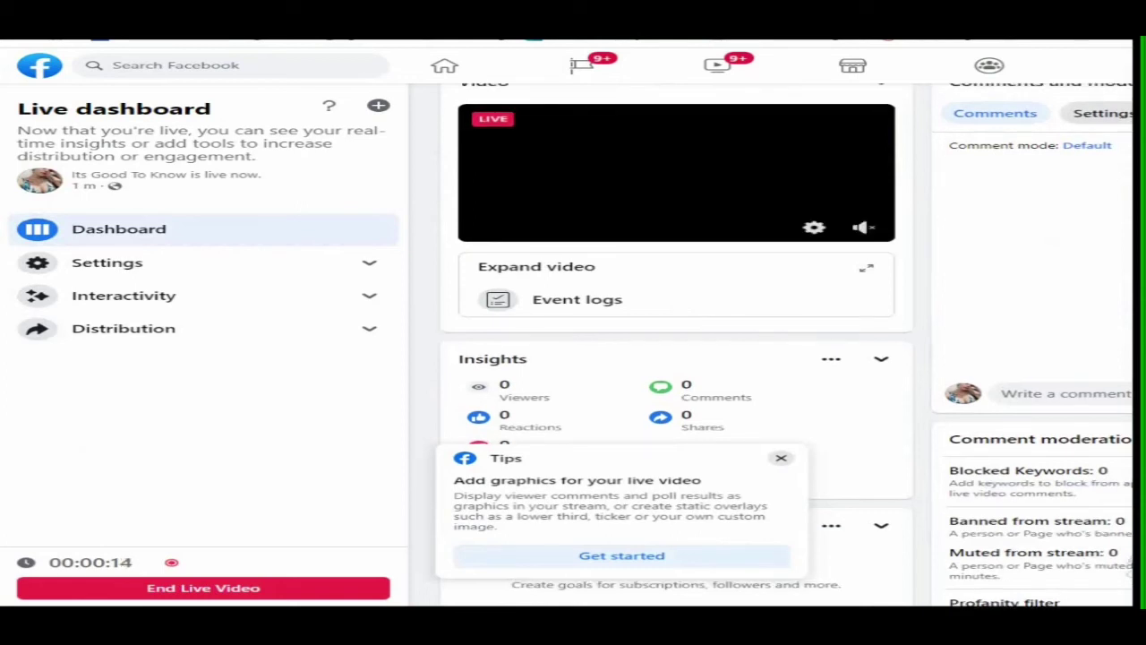
Switch to OBS and restart playback of Media Source 1 from the beginning.
{"action": "key", "text": "alt+Tab"}
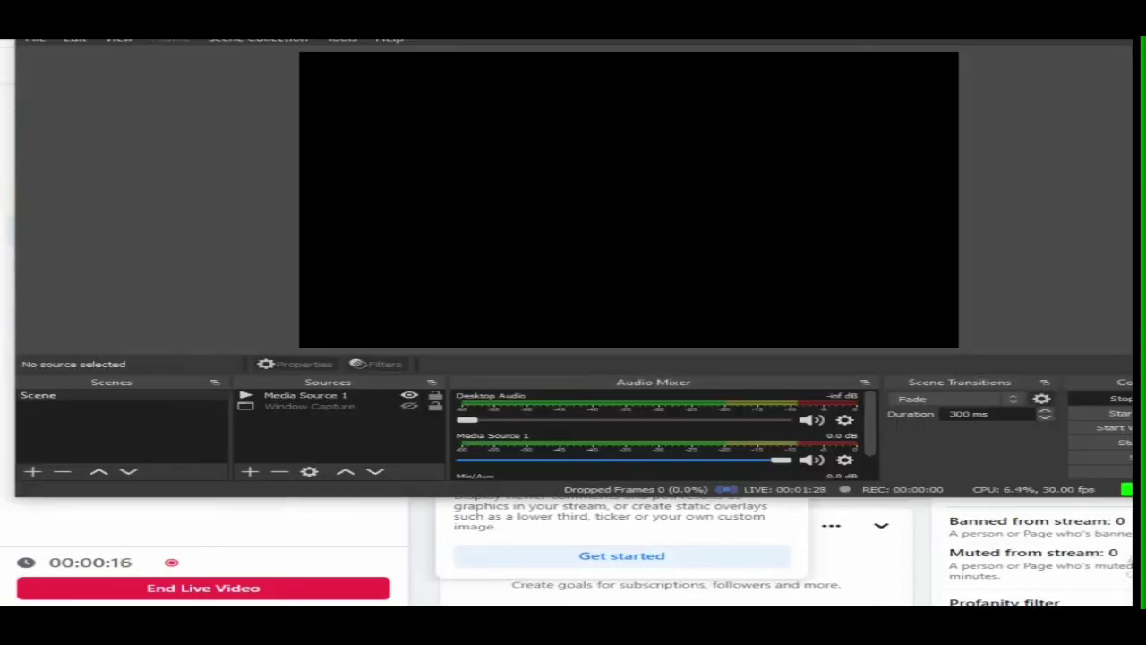
{"action": "left_click", "coordinate": [307, 395]}
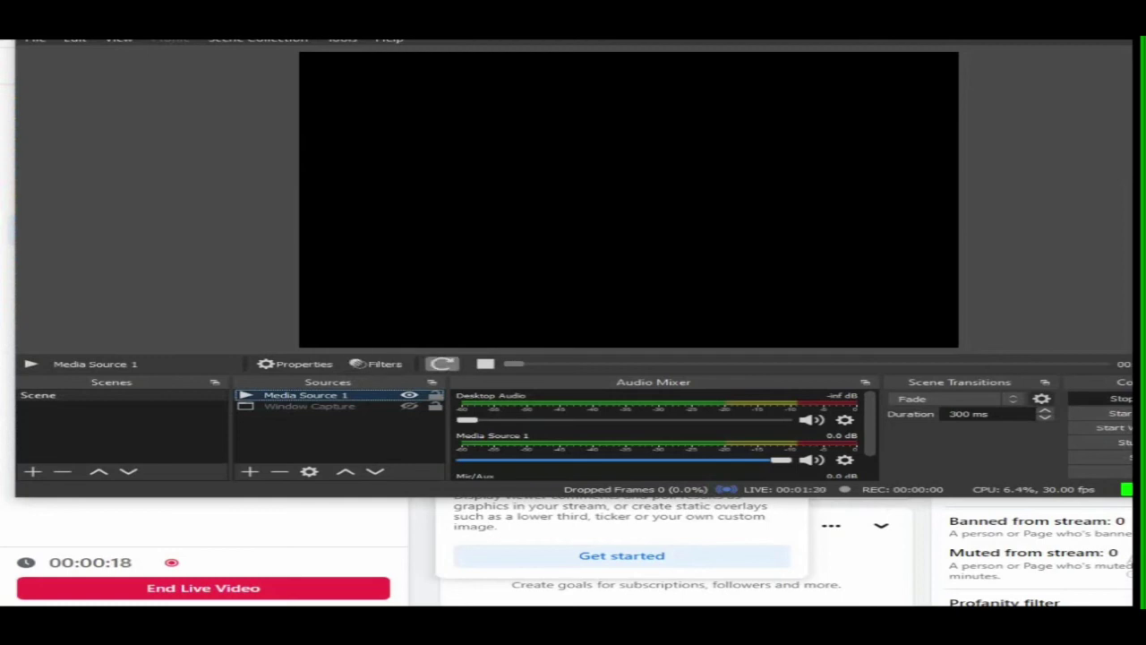
{"action": "left_click", "coordinate": [486, 364]}
{"action": "left_click", "coordinate": [442, 363]}
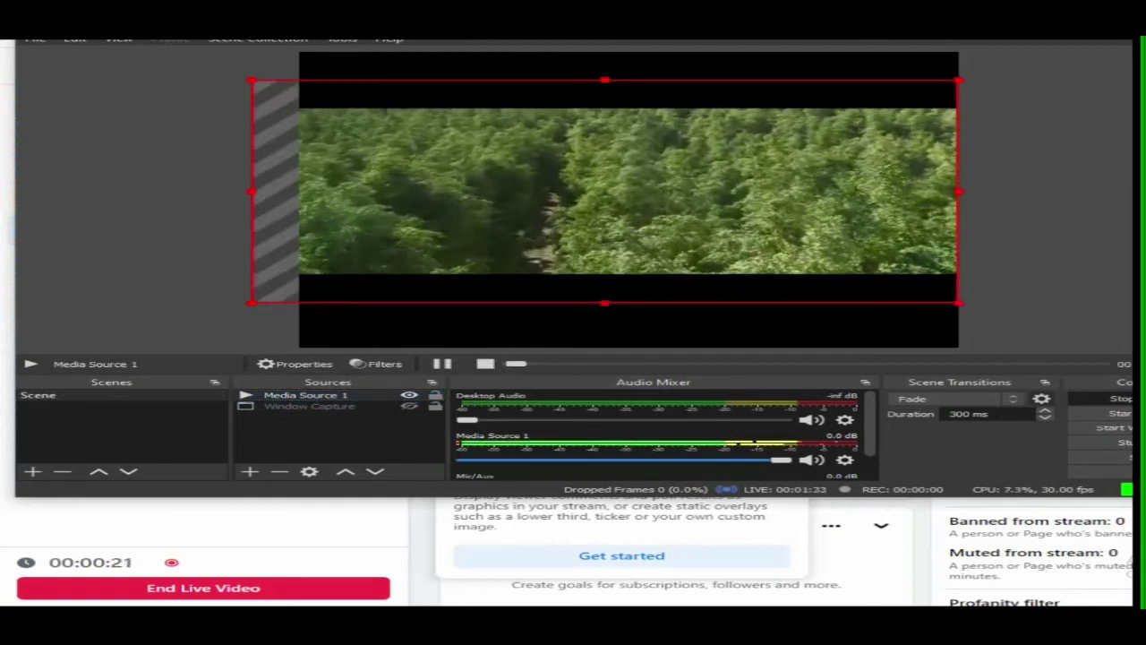
Compare the live video and viewer insights on the Facebook live dashboard with the OBS preview.
{"action": "key", "text": "alt+Tab"}
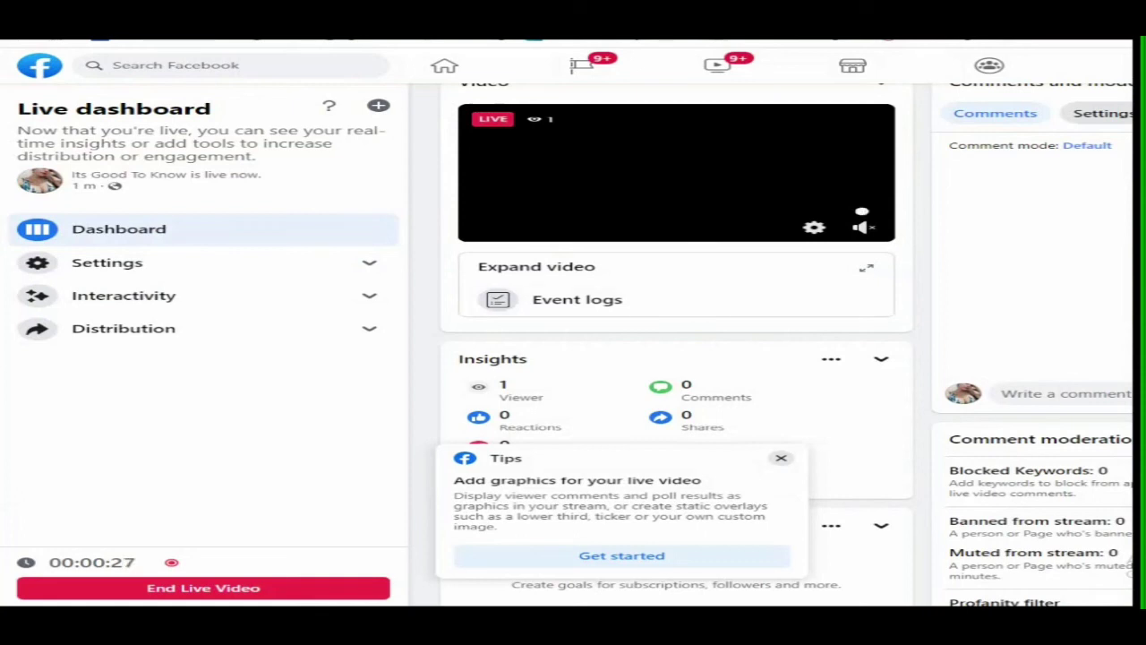
{"action": "key", "text": "alt+Tab"}
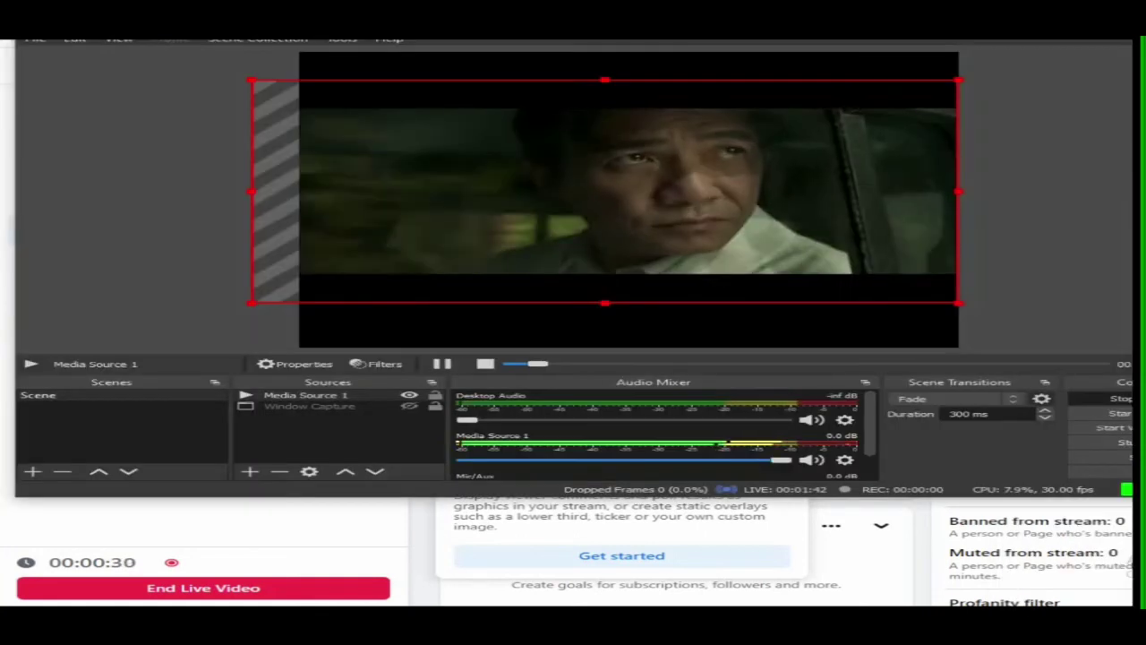
{"action": "key", "text": "alt+Tab"}
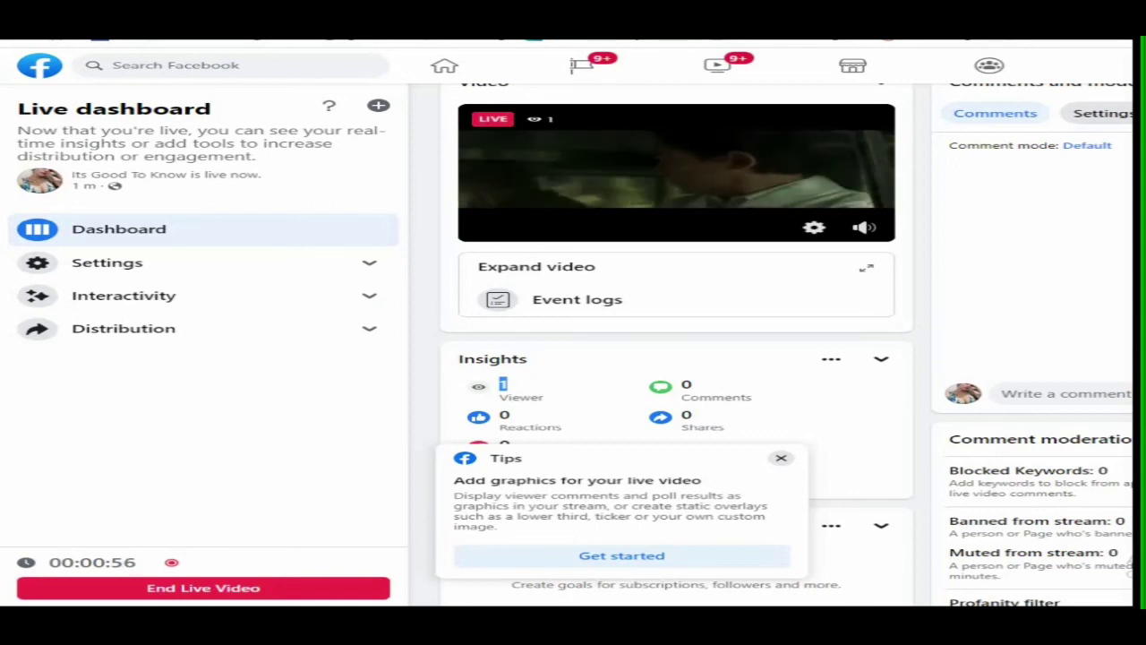
{"action": "key", "text": "alt+Tab"}
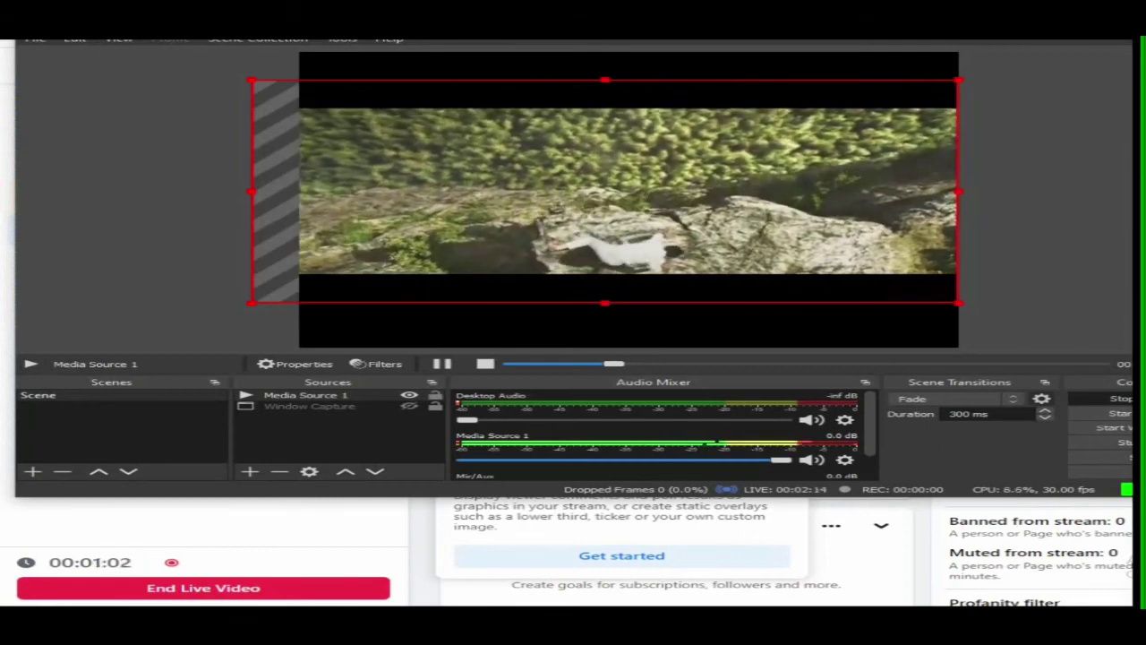
End the live video from the Facebook live dashboard and open video trimming for the ended broadcast.
{"action": "key", "text": "alt+Tab"}
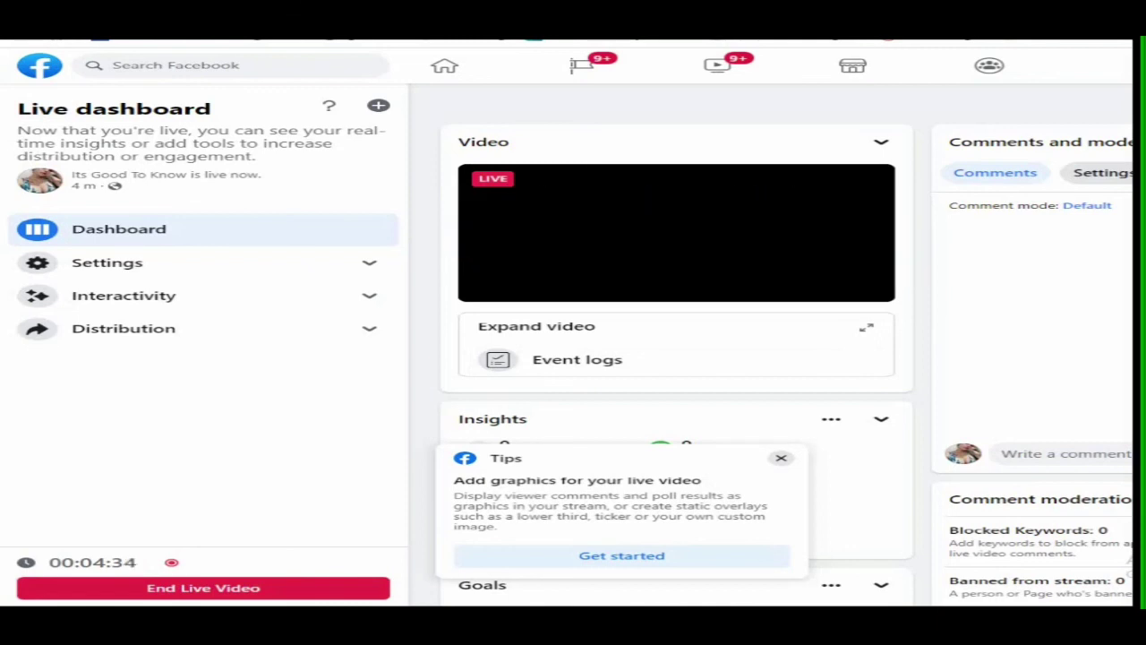
{"action": "left_click", "coordinate": [203, 588]}
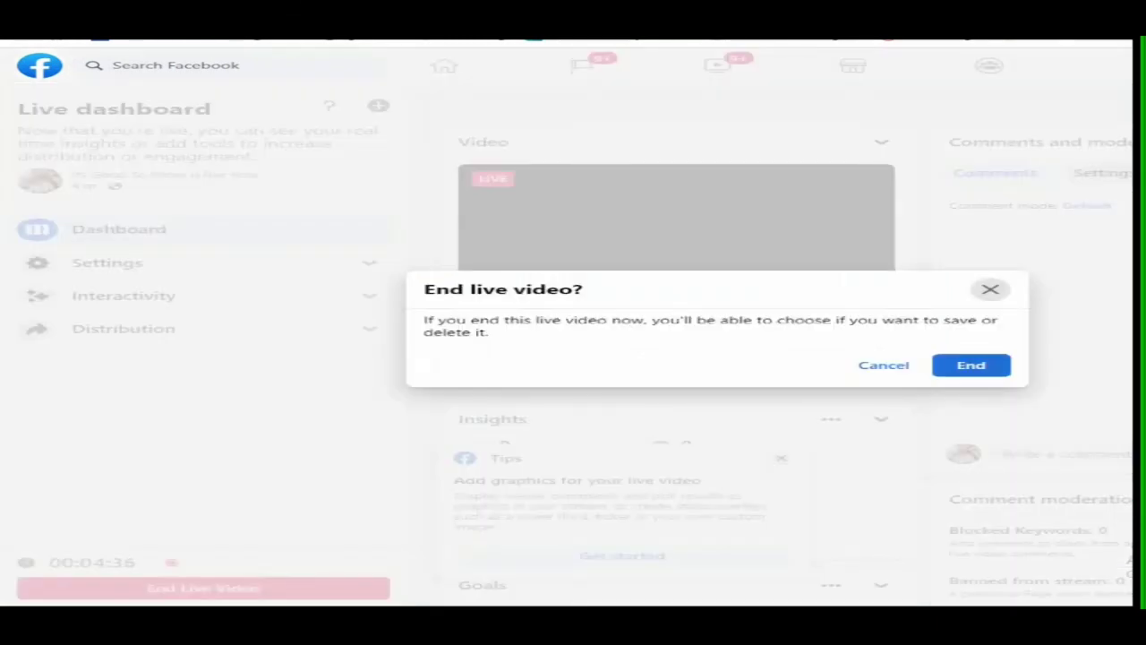
{"action": "left_click", "coordinate": [971, 365]}
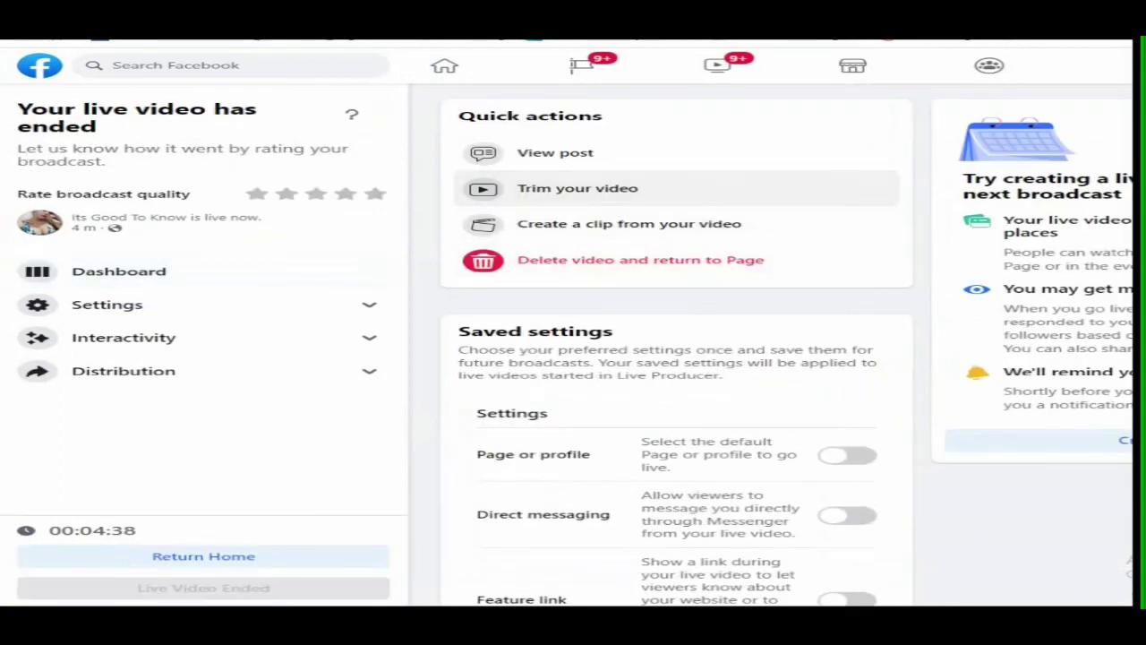
{"action": "left_click", "coordinate": [578, 188]}
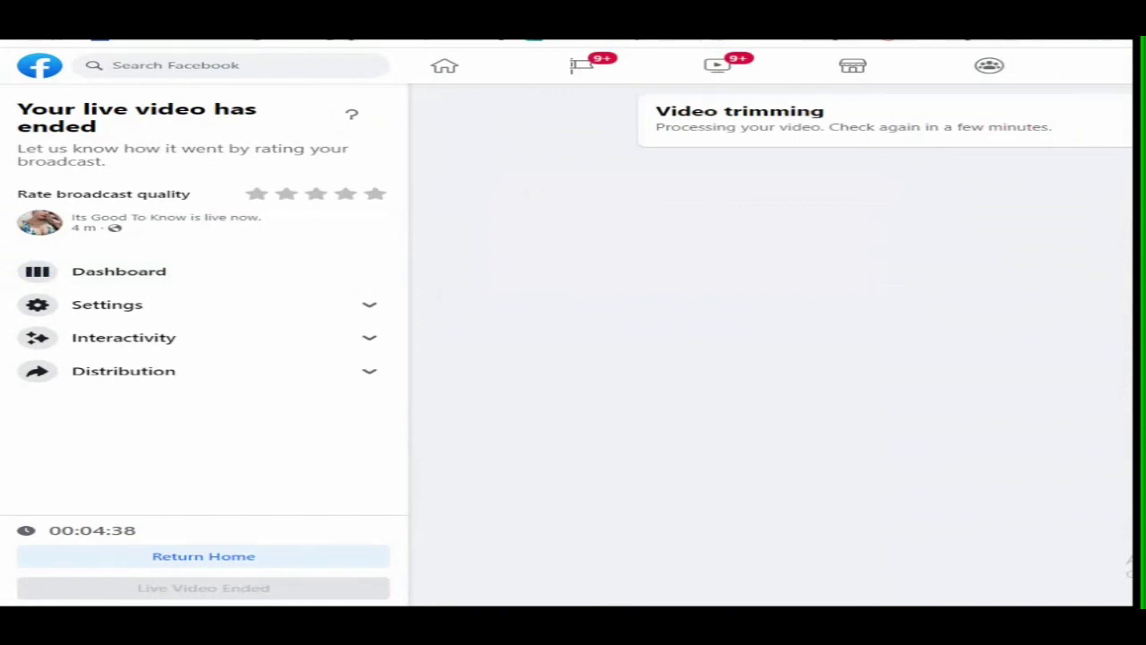